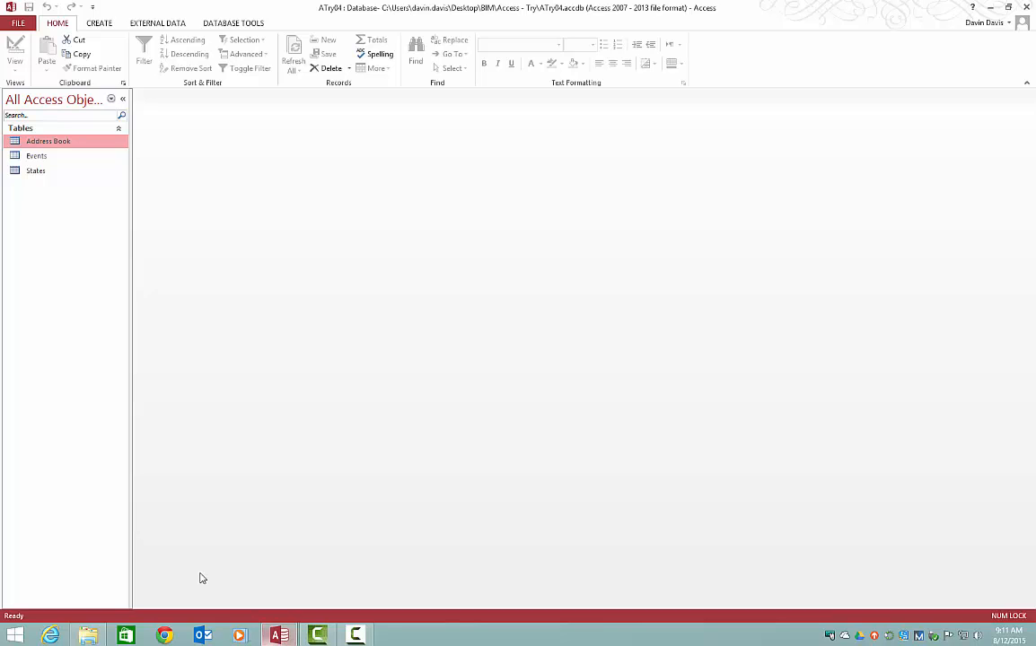
Open the Address Book table and enter "kl" in the E-Mail field of the first record.
double_click(38, 146)
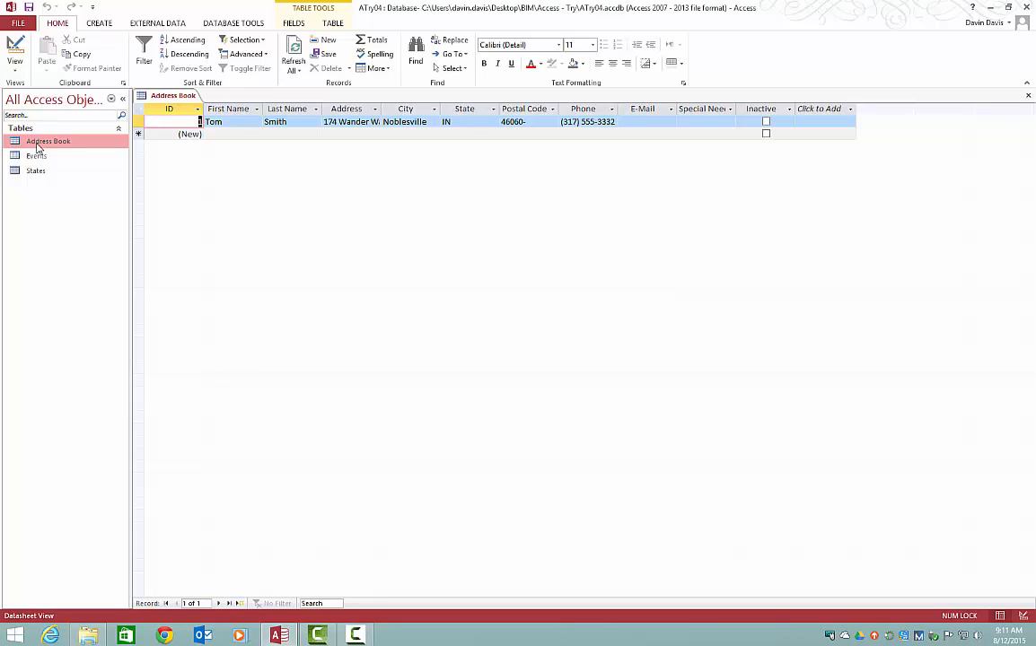
click(662, 121)
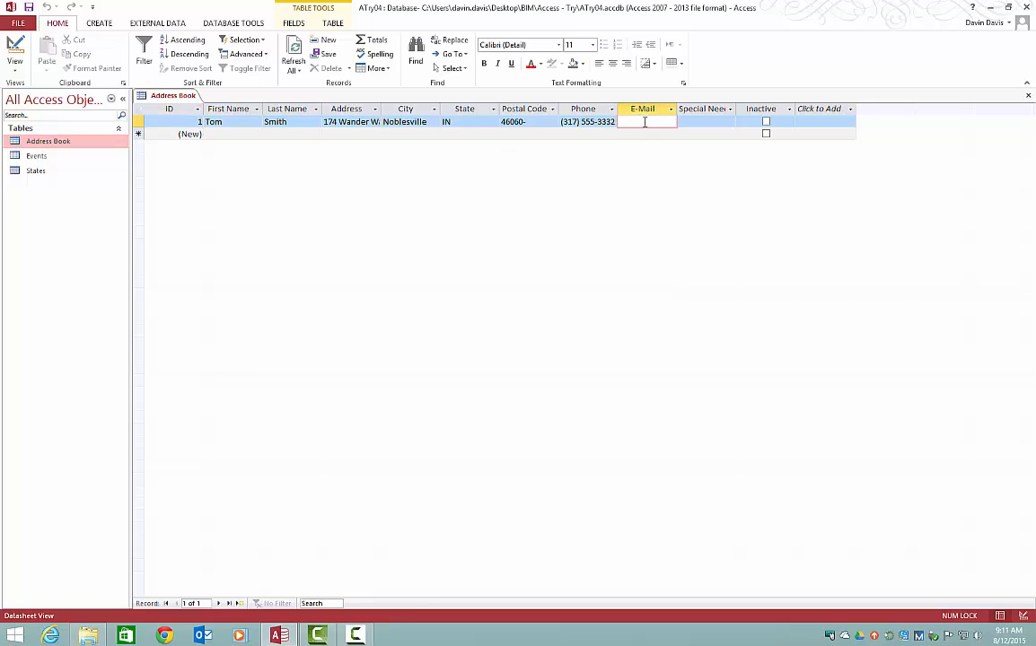
text(kl)
click(705, 117)
Change the data type of the E-Mail field to Hyperlink.
click(643, 121)
click(294, 25)
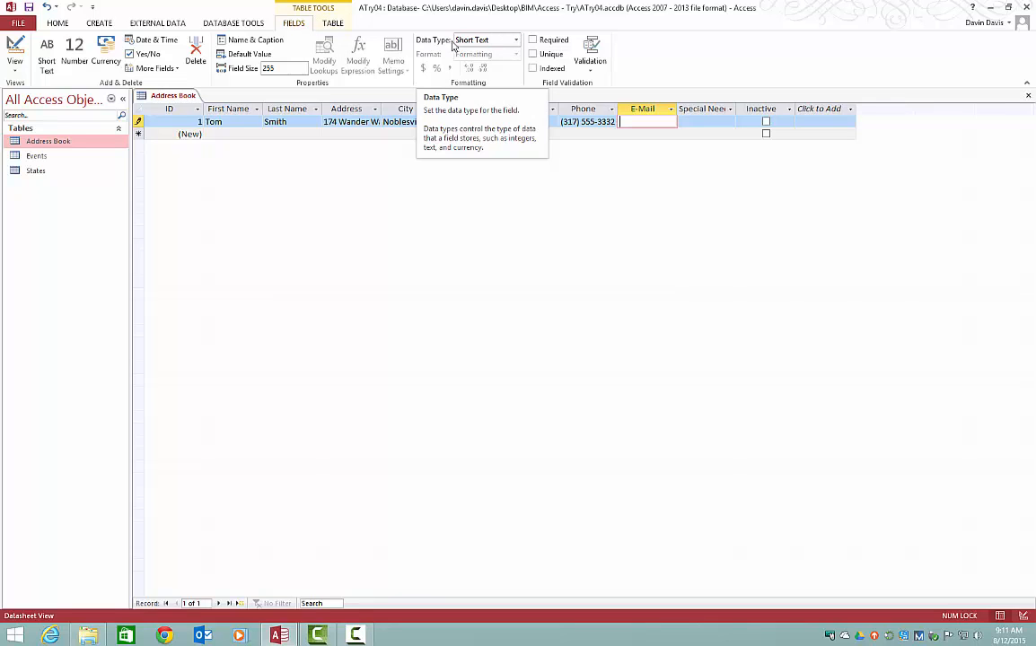
click(466, 41)
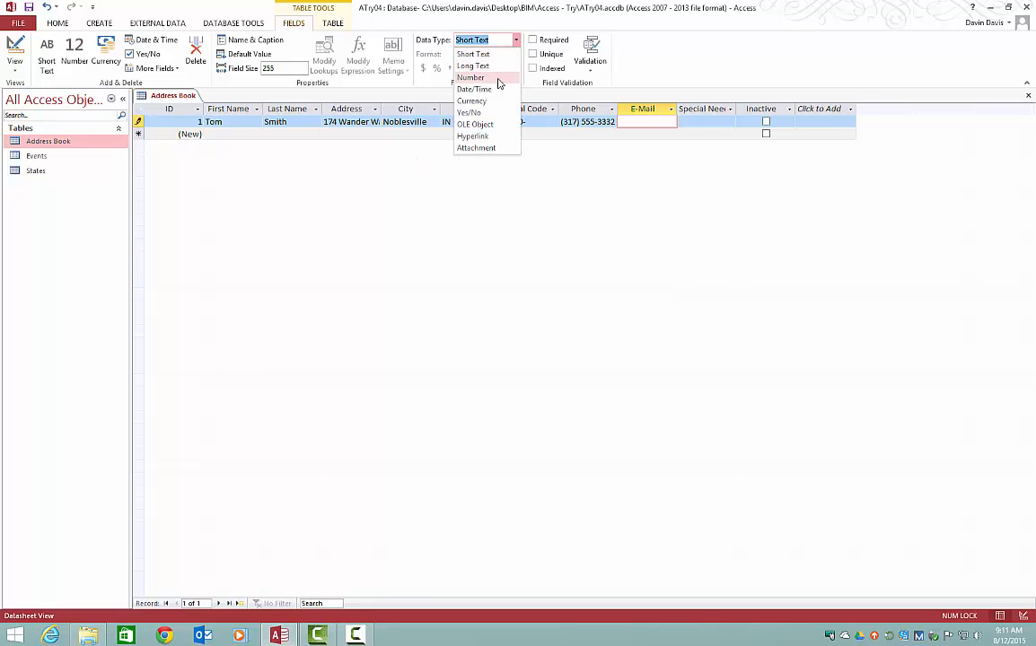
click(491, 137)
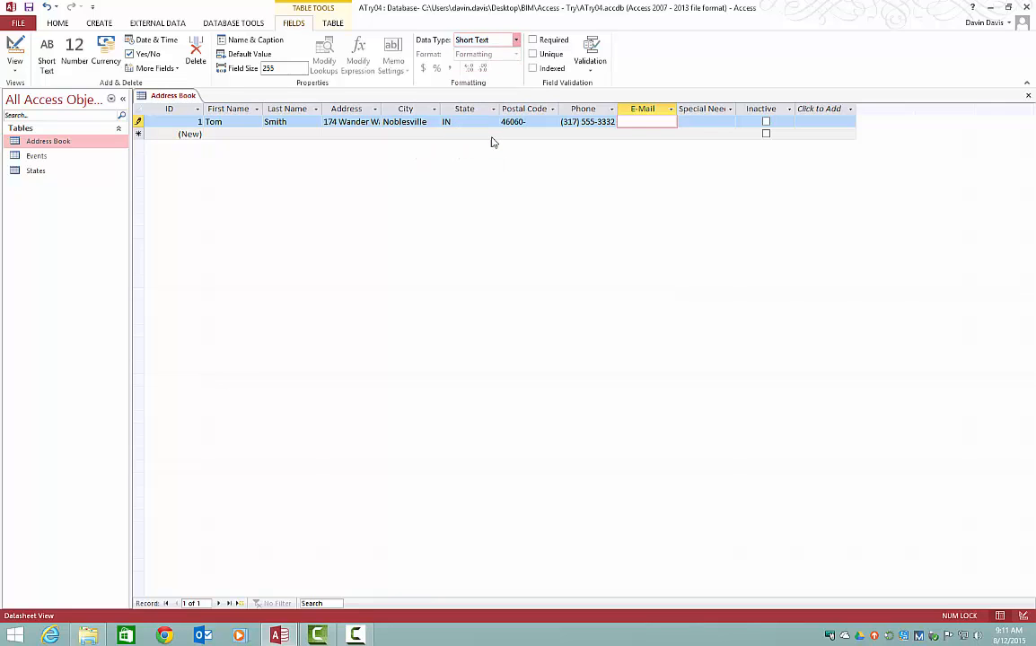
click(700, 121)
click(644, 122)
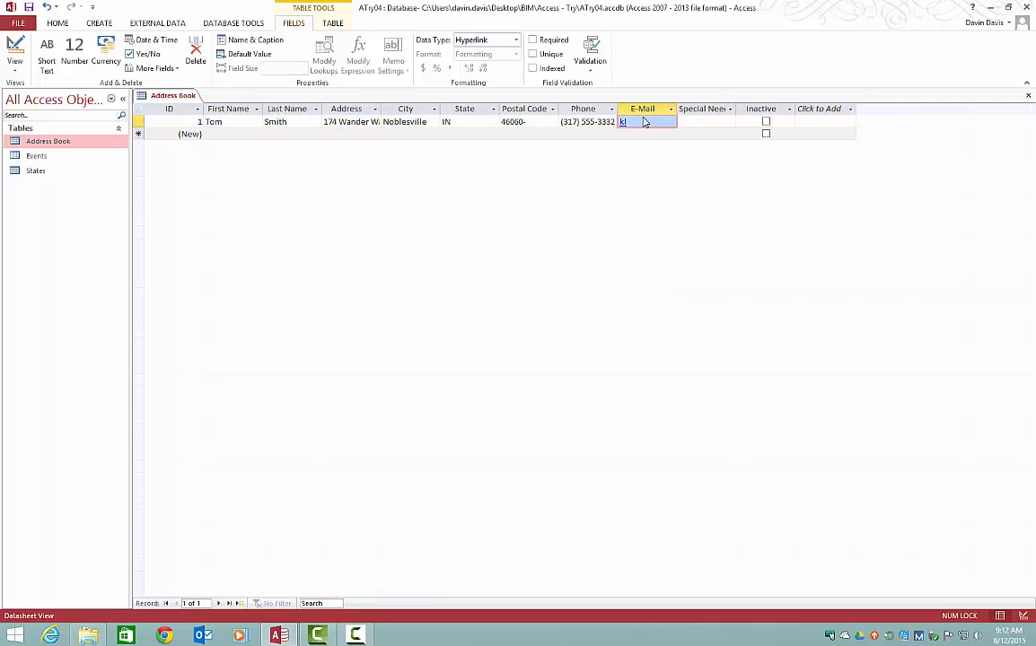
Make the E-Mail field both required and unique.
double_click(636, 124)
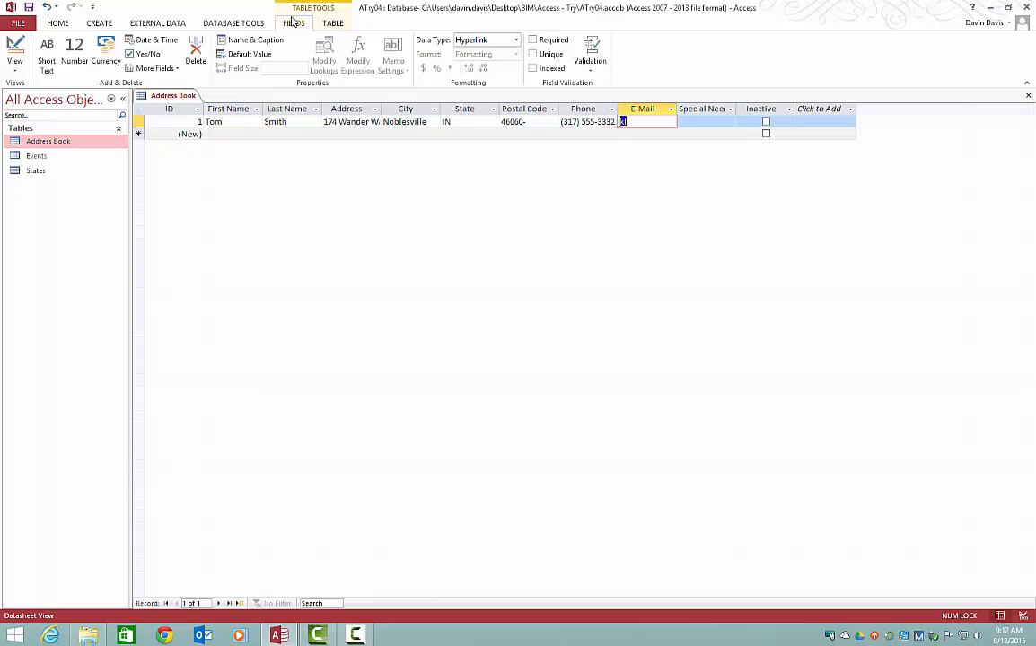
click(533, 39)
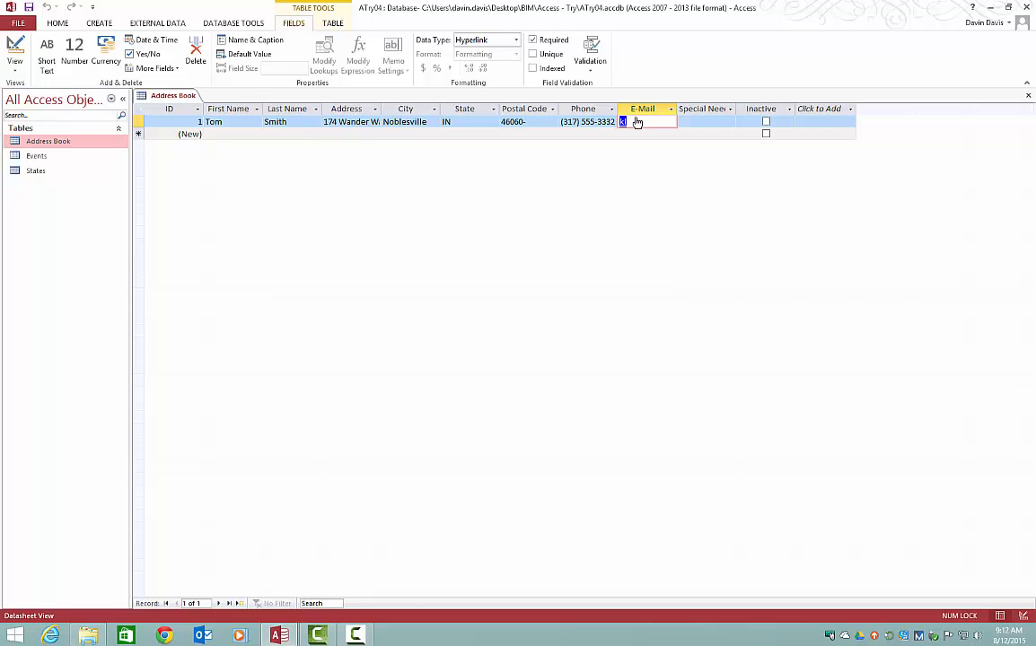
click(533, 54)
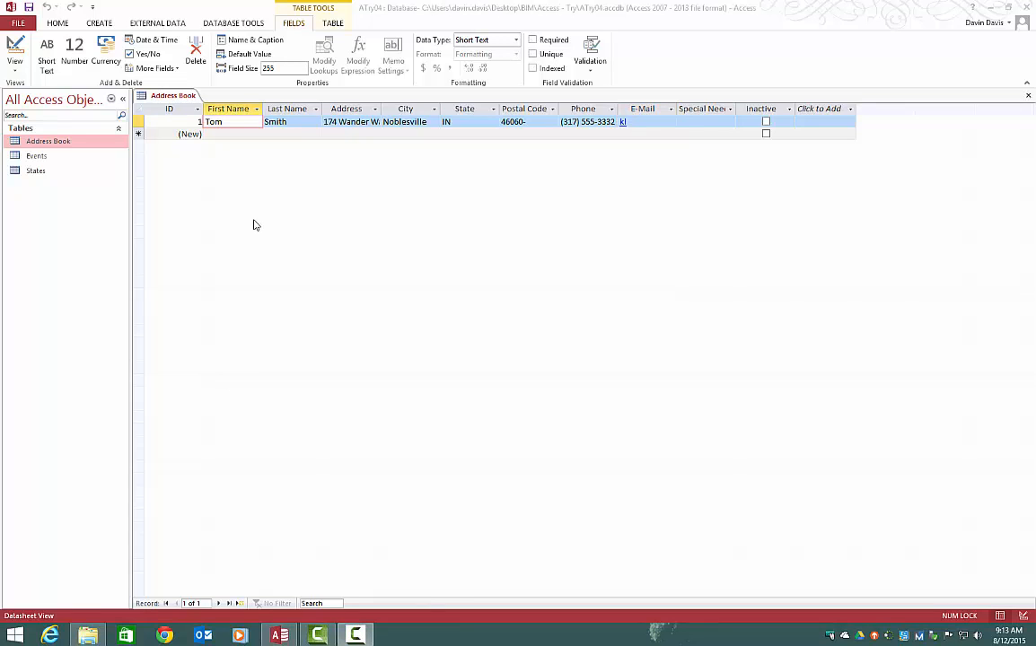
Insert a new field between the ID and First Name fields of the Address Book table.
right_click(234, 115)
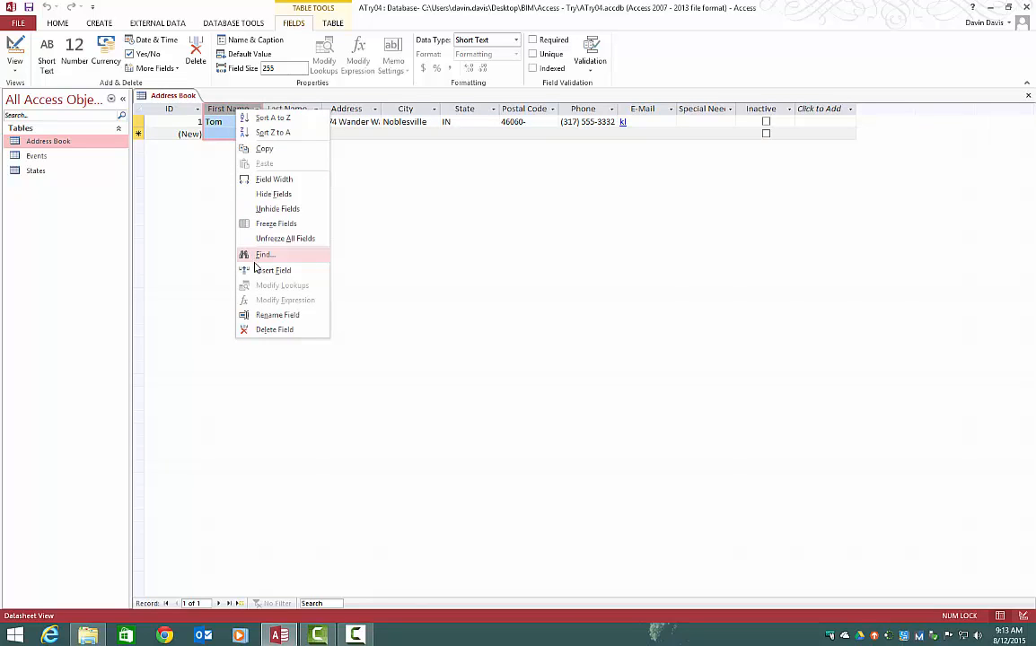
click(221, 110)
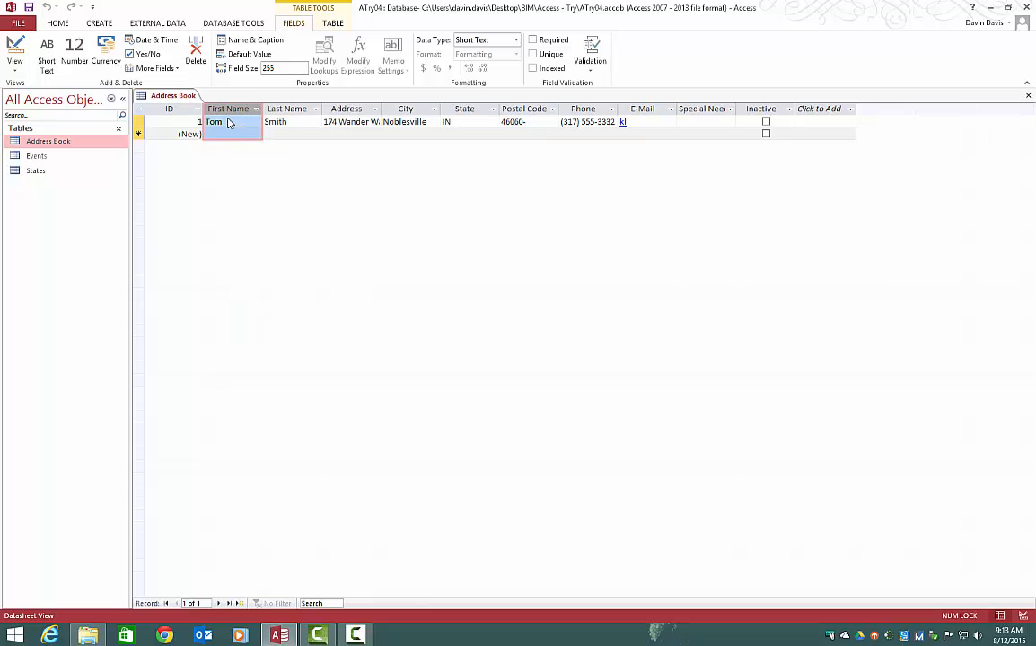
click(227, 122)
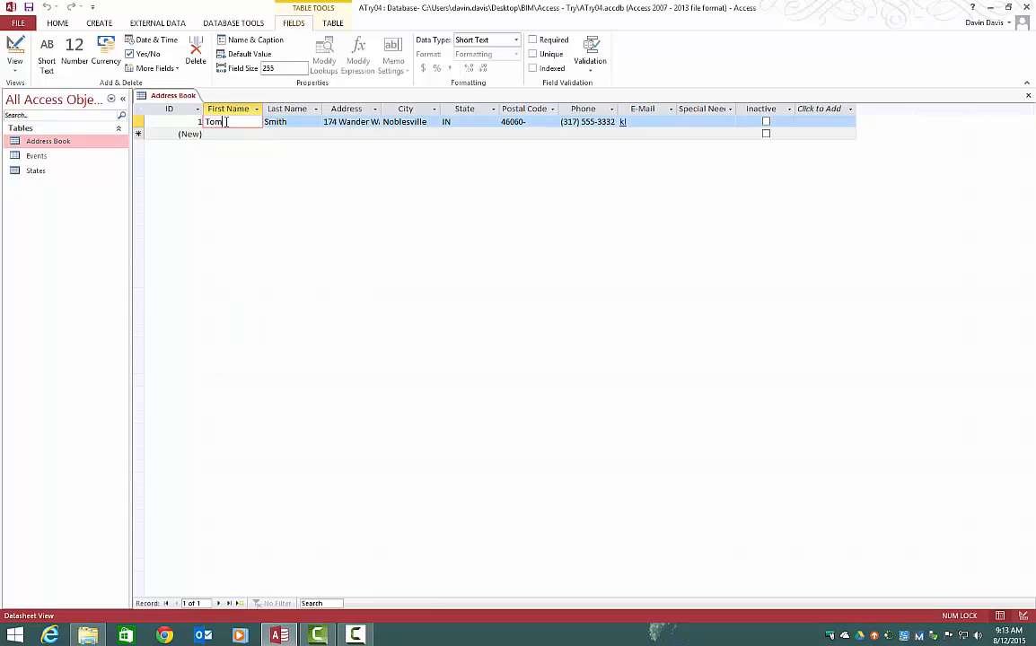
right_click(236, 120)
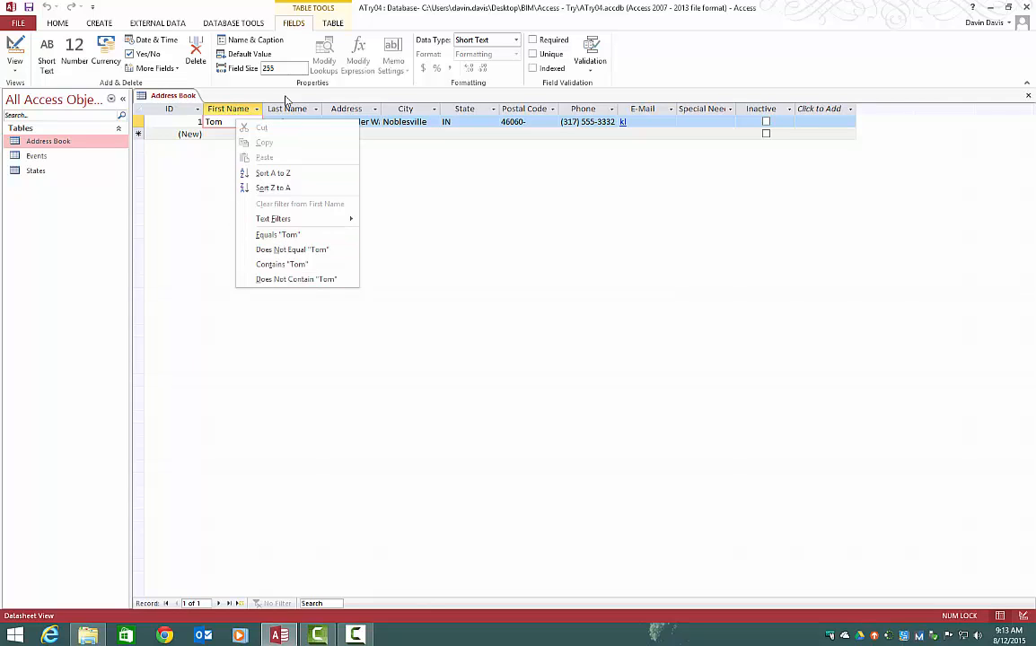
click(206, 99)
click(226, 111)
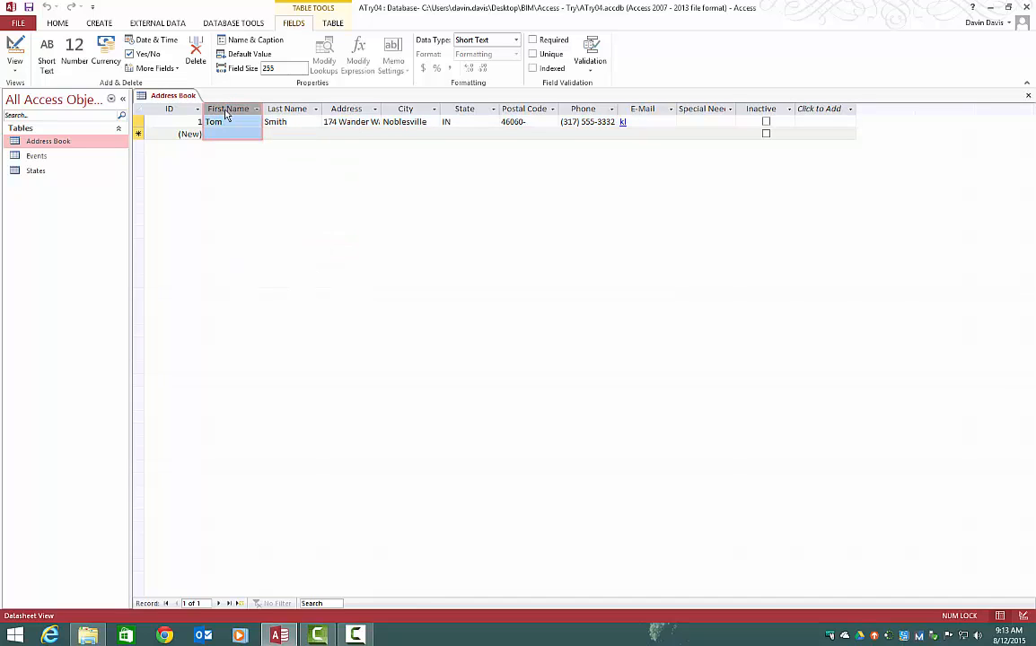
right_click(235, 112)
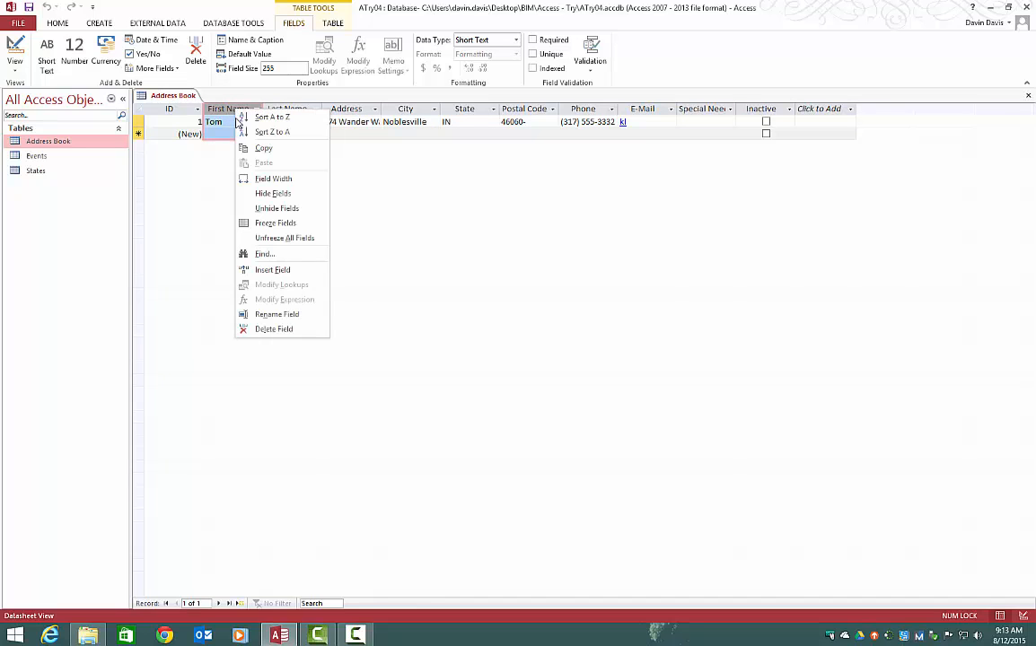
click(273, 269)
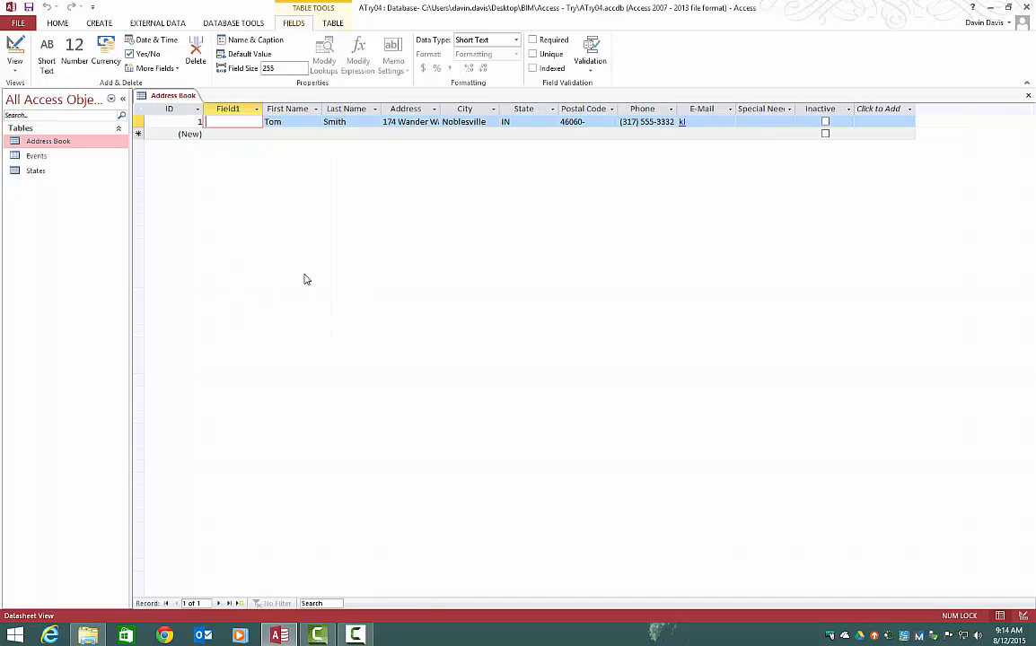
click(235, 109)
double_click(231, 109)
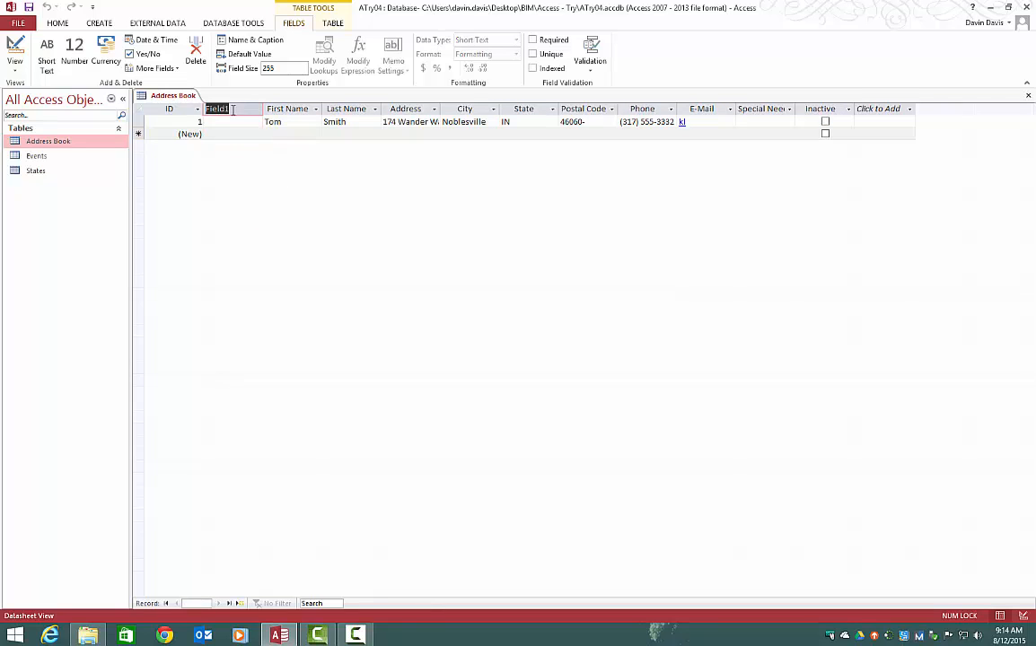
key(Return)
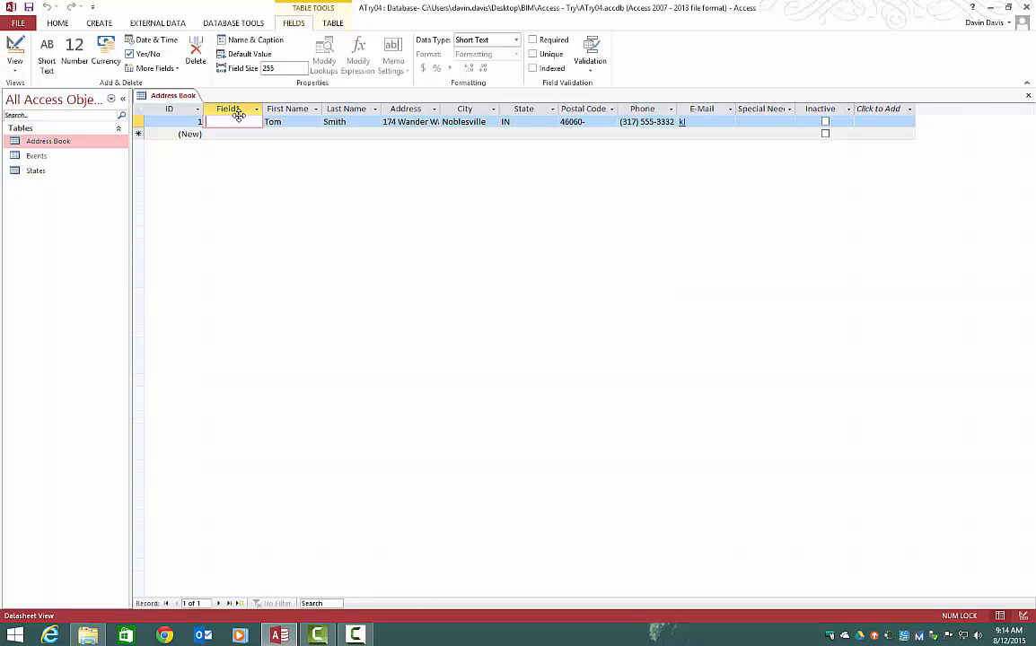
Add a Short Text field after the Address field and name it Age.
click(401, 122)
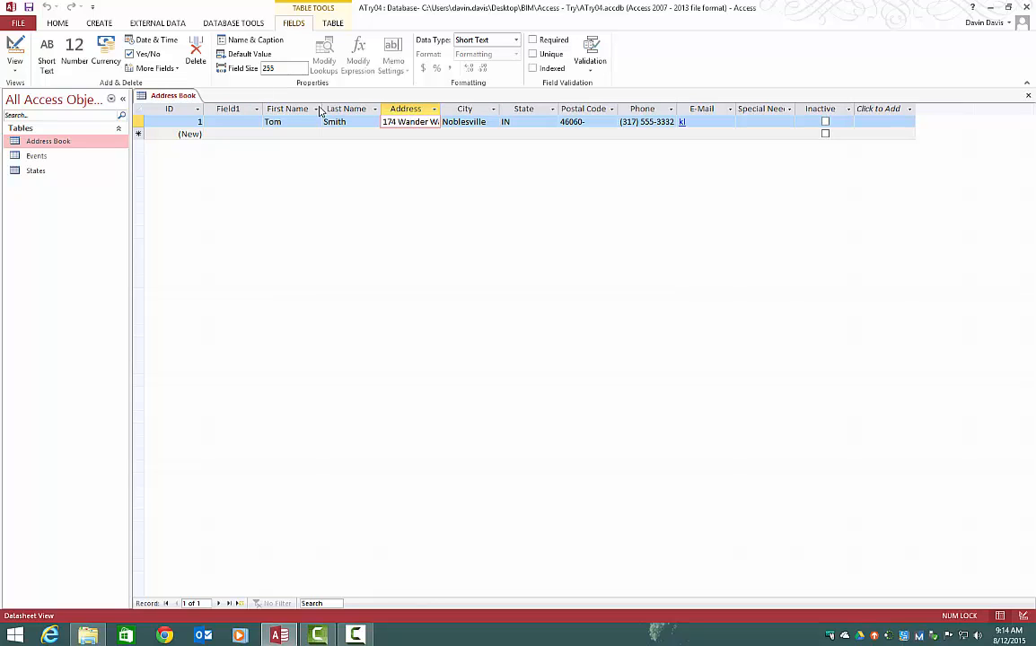
click(50, 54)
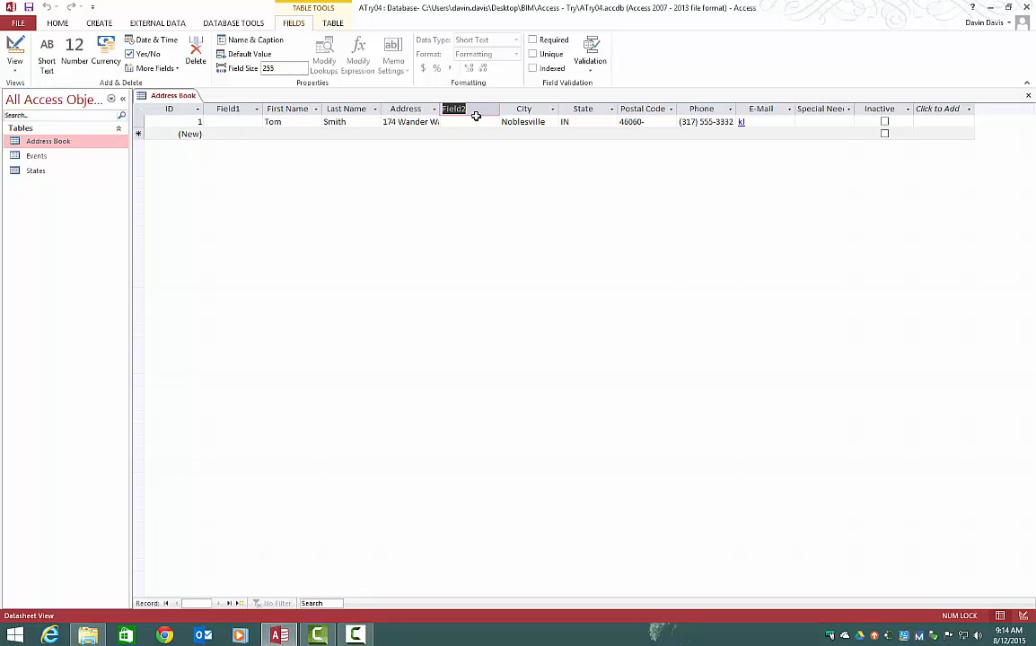
text(AGe)
key(BackSpace)
key(BackSpace)
text(ge)
Rename the new field before First Name as Prefix.
click(210, 108)
double_click(230, 109)
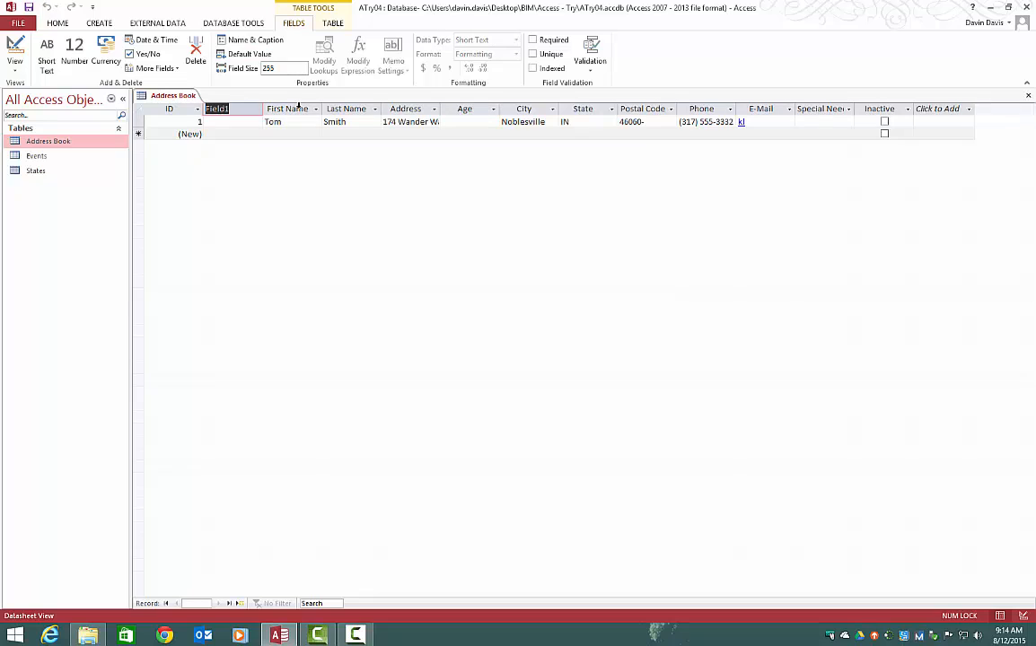
text(Prefix)
key(Return)
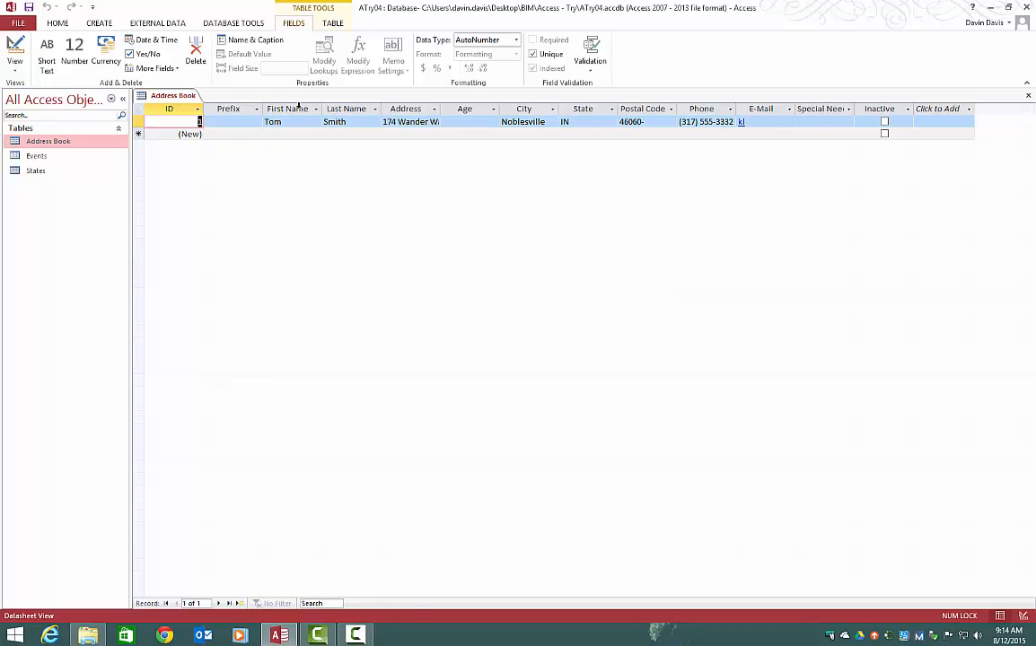
Move the E-Mail field so it sits between Last Name and Address.
click(761, 108)
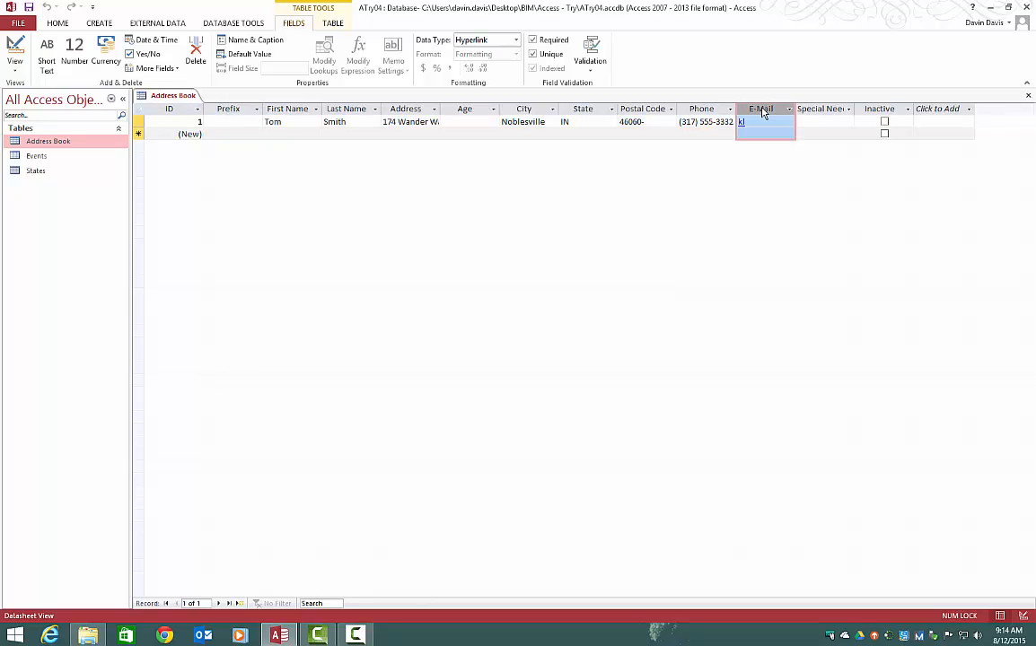
drag(763, 111, 801, 112)
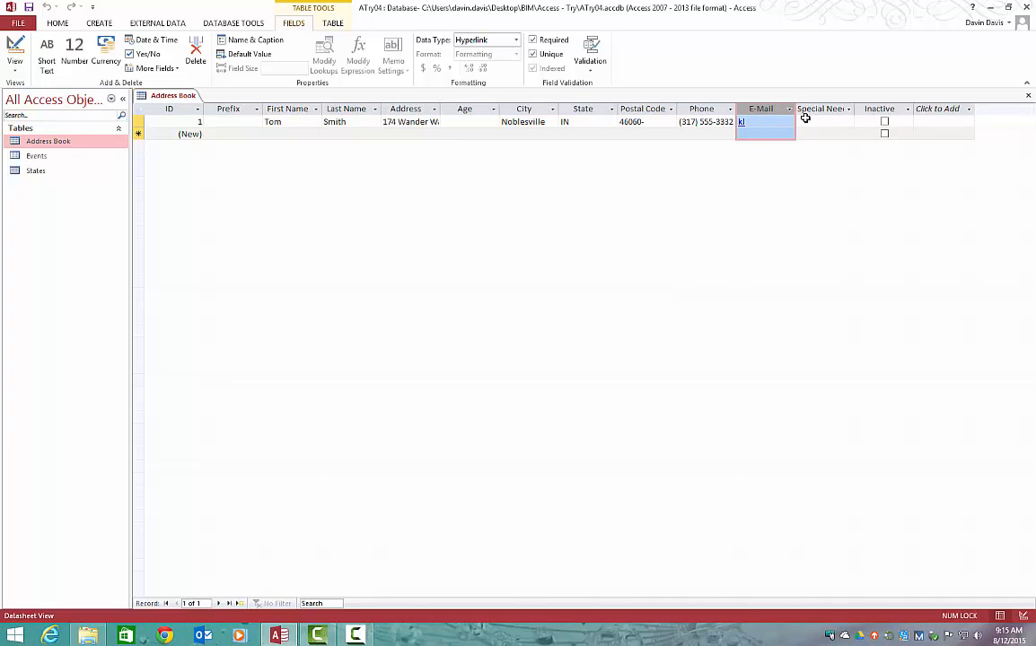
click(805, 117)
click(767, 123)
drag(766, 112, 765, 112)
drag(766, 112, 412, 113)
Move the Address field past Age, and return the Age field to its place between Address and City.
drag(411, 112, 557, 141)
click(467, 109)
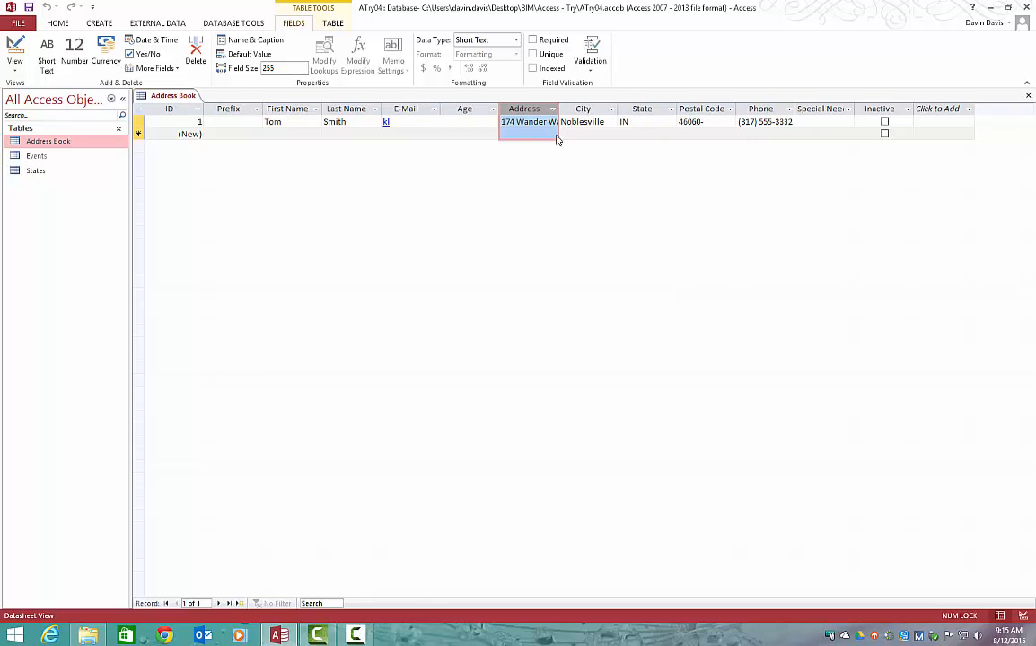
click(468, 108)
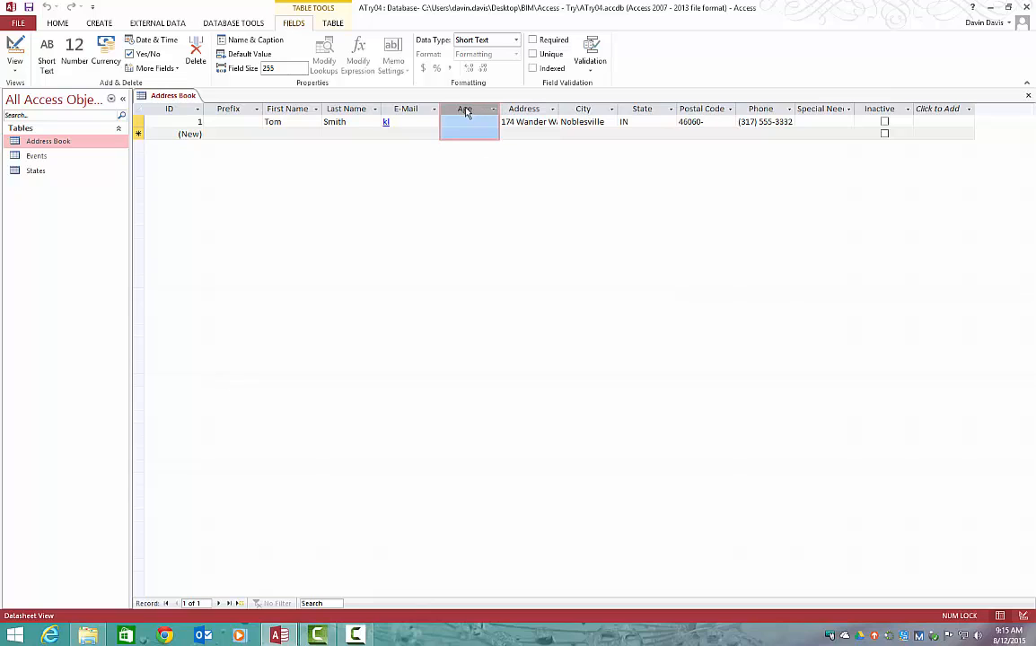
click(508, 113)
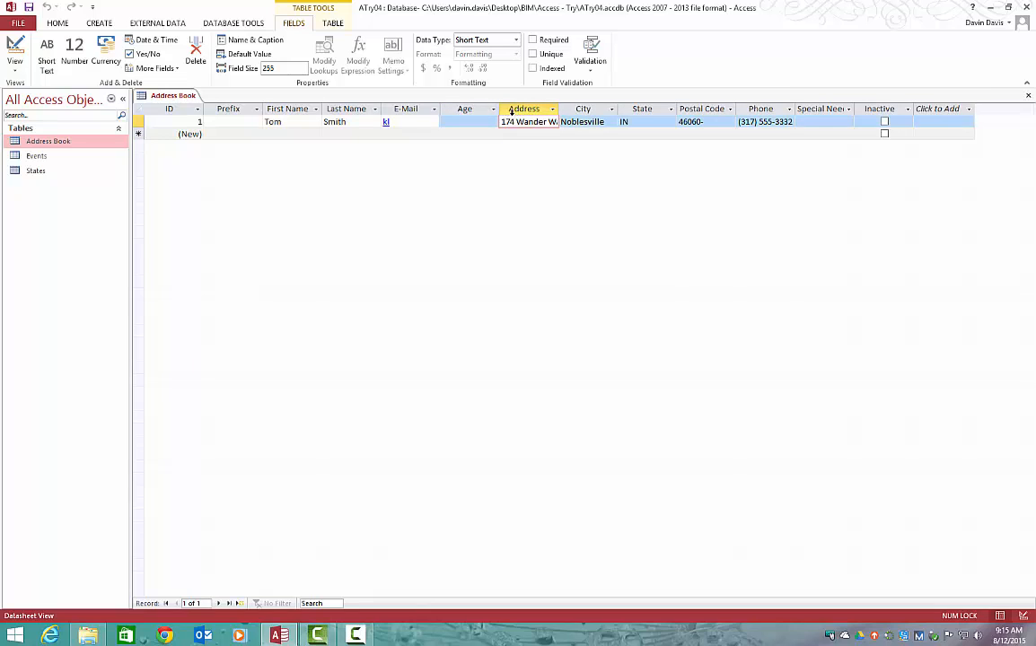
click(476, 109)
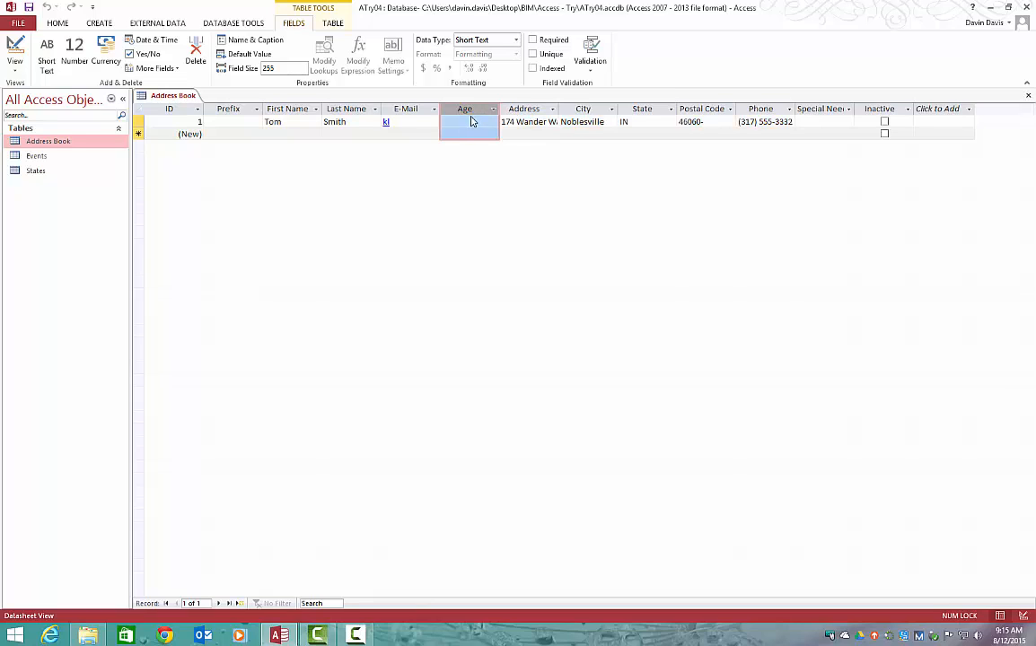
drag(472, 113, 562, 118)
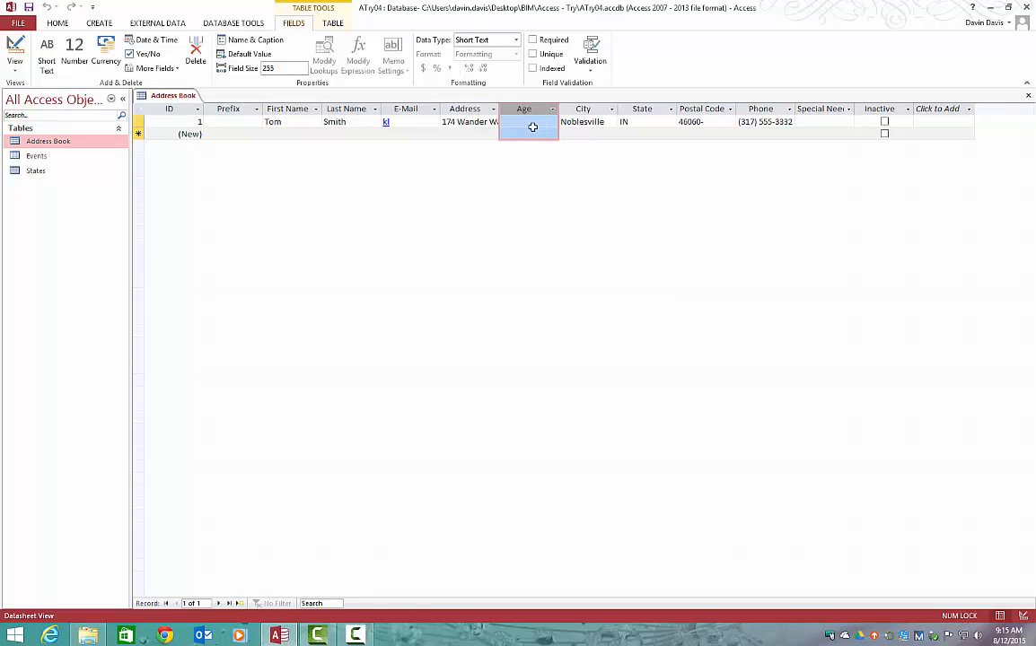
Permanently delete the Age field from the Address Book table.
click(594, 106)
right_click(534, 110)
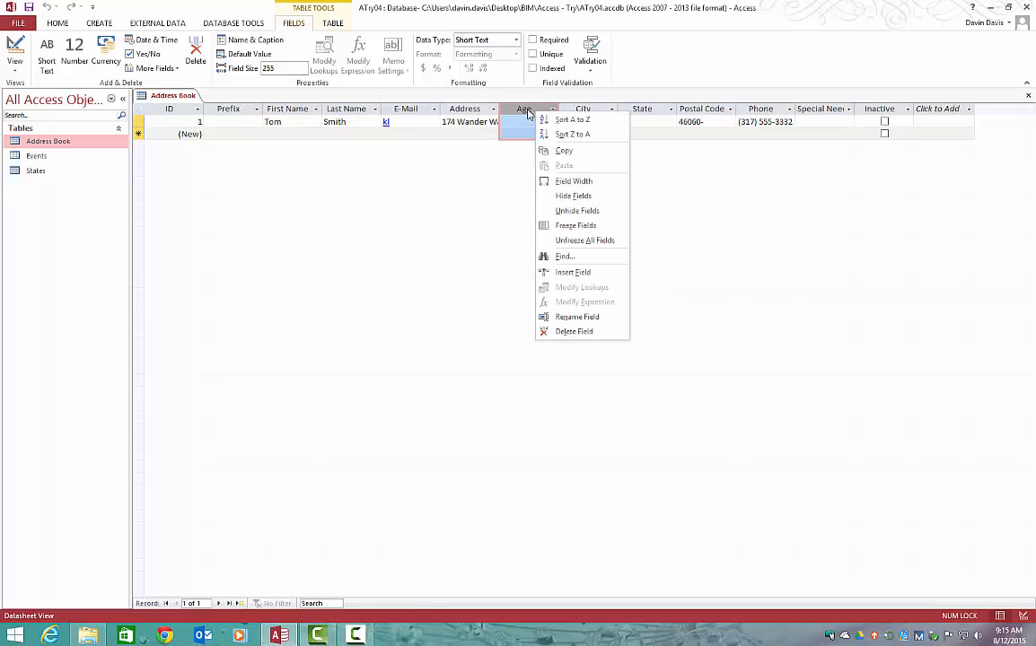
key(Escape)
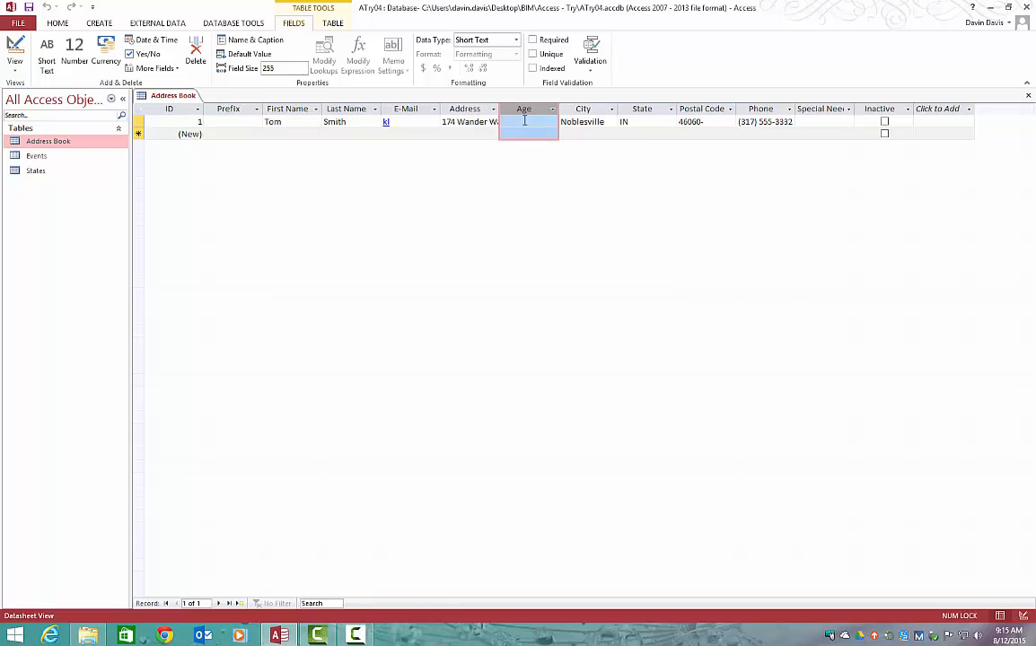
click(525, 121)
right_click(525, 122)
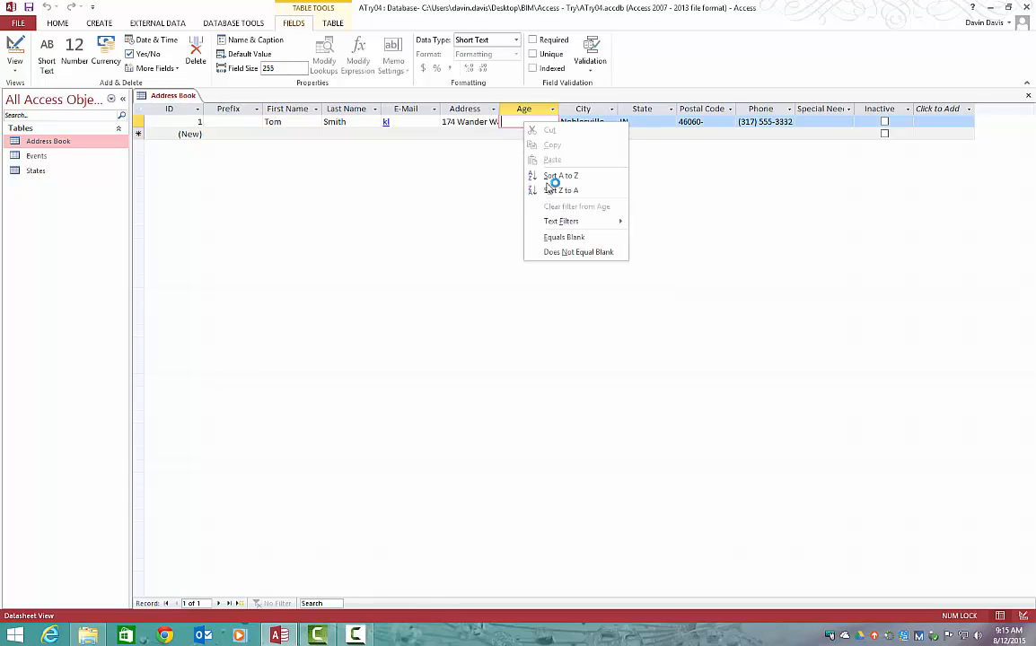
right_click(517, 111)
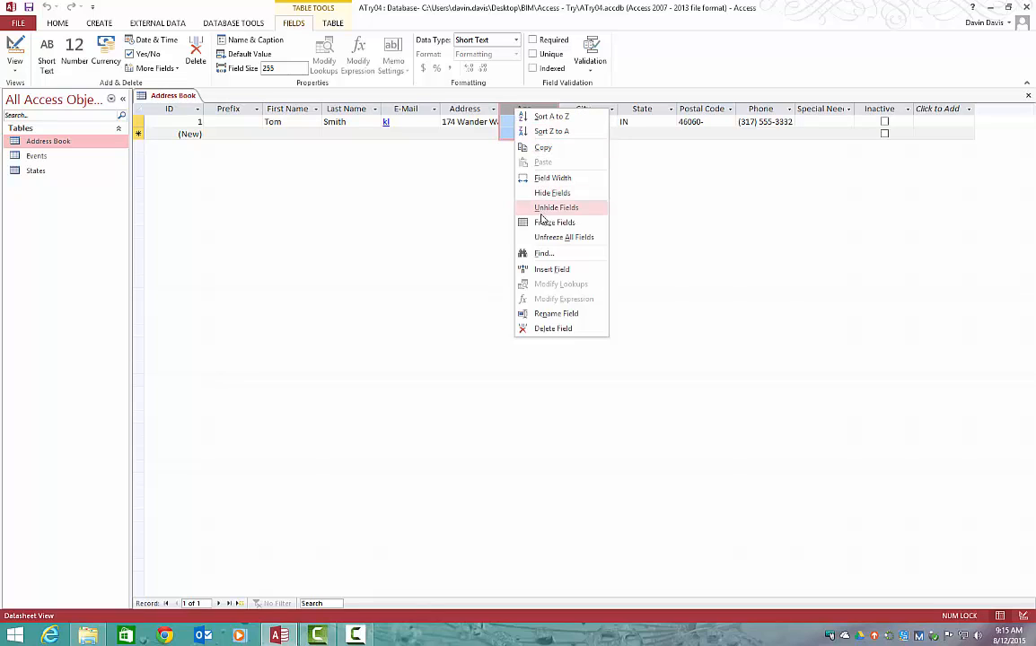
click(548, 328)
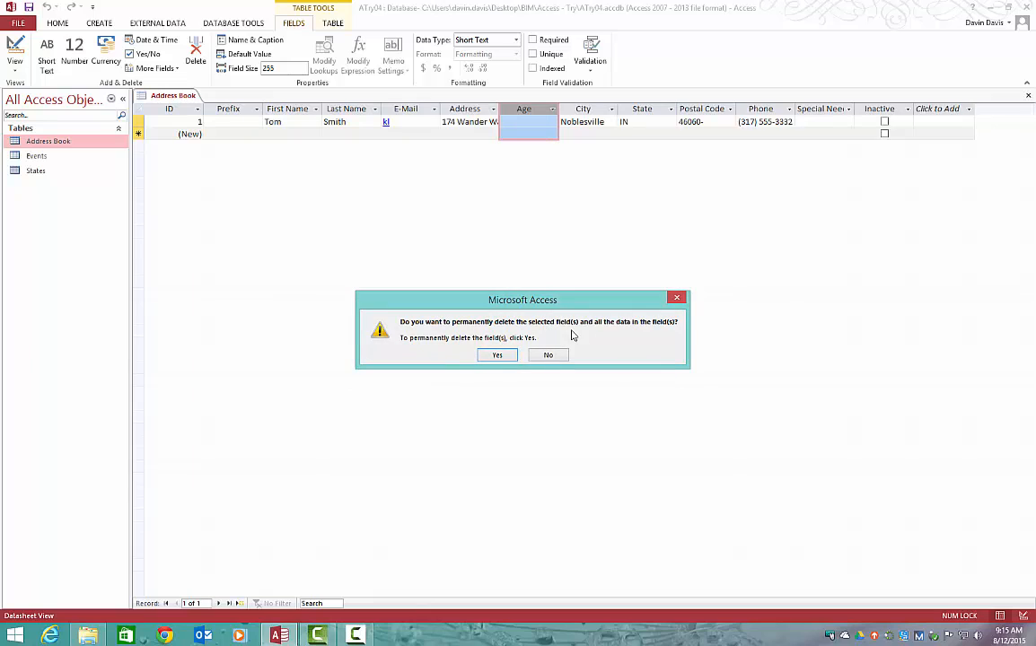
click(498, 356)
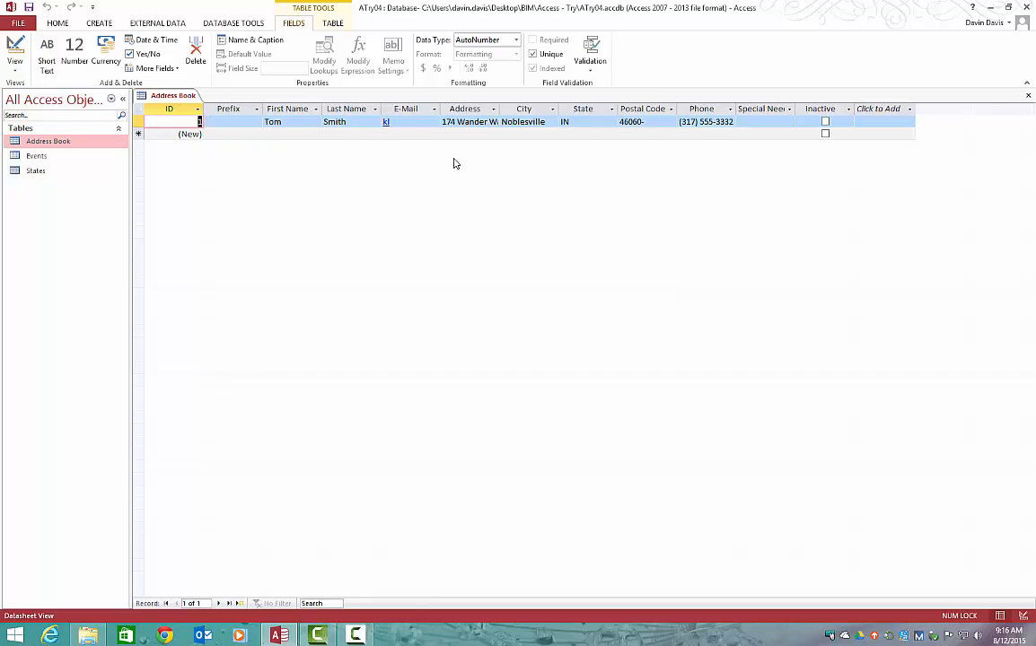
Hide the First Name and Phone fields in the Address Book datasheet.
click(291, 107)
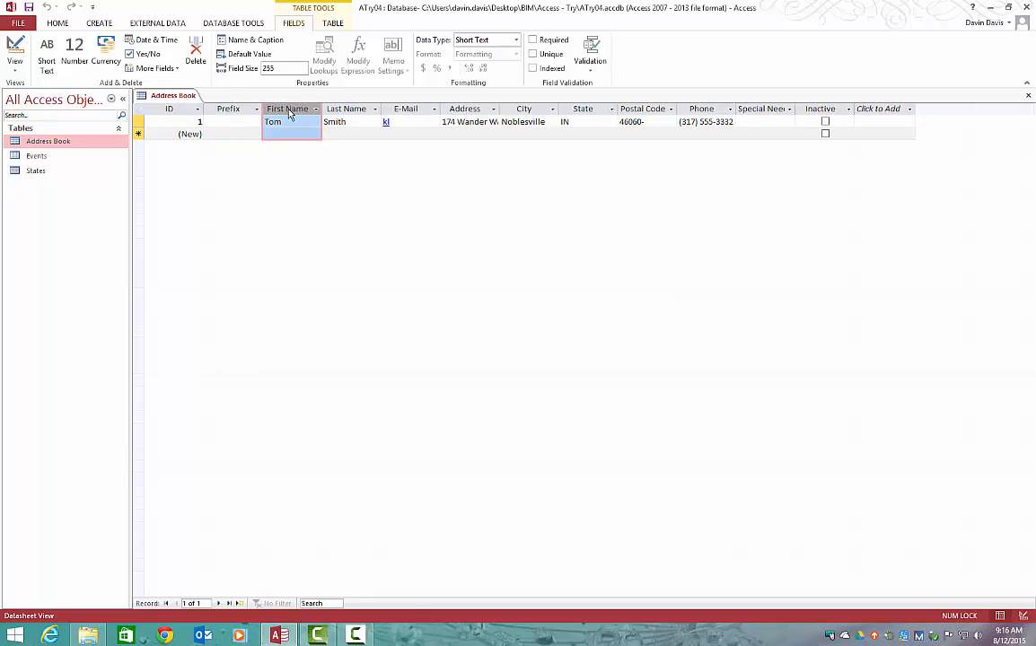
right_click(289, 114)
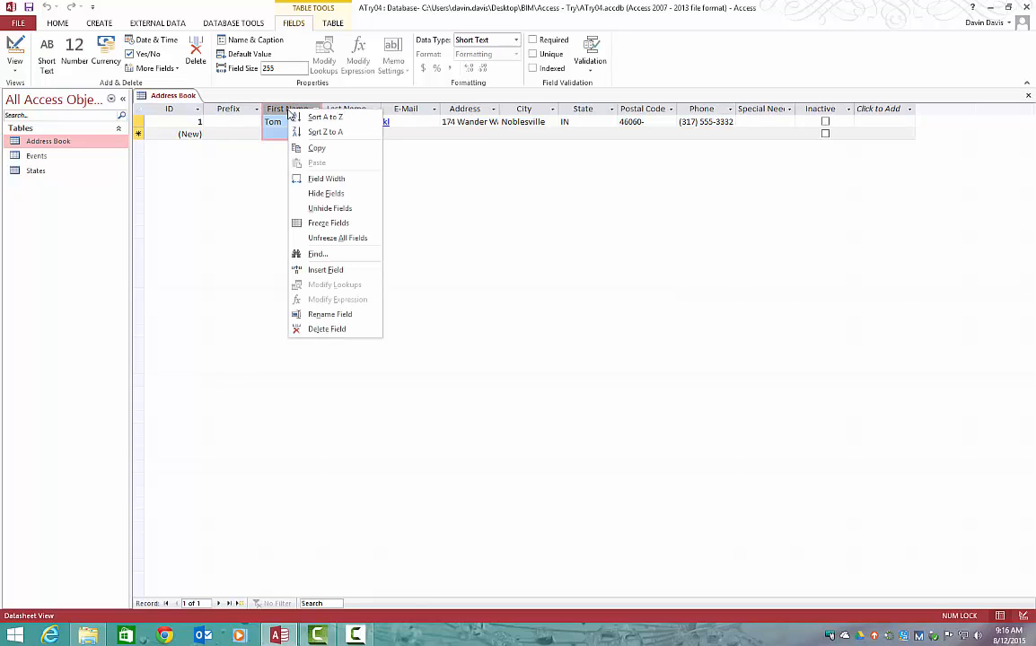
click(305, 193)
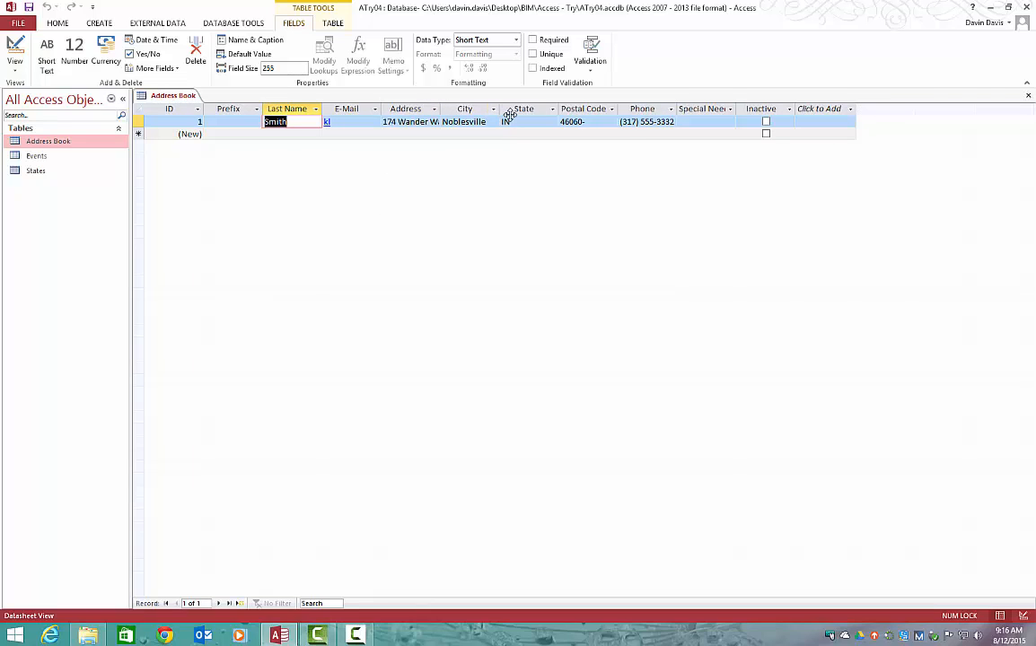
right_click(639, 109)
click(663, 191)
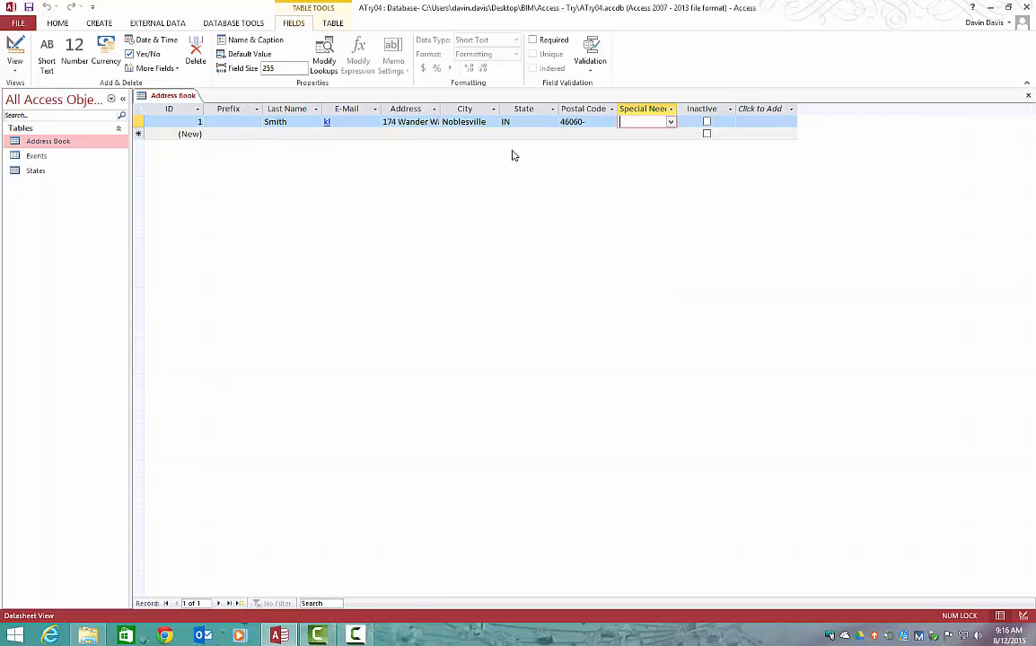
Unhide the First Name and Phone fields, and hide the Click to Add column.
right_click(281, 107)
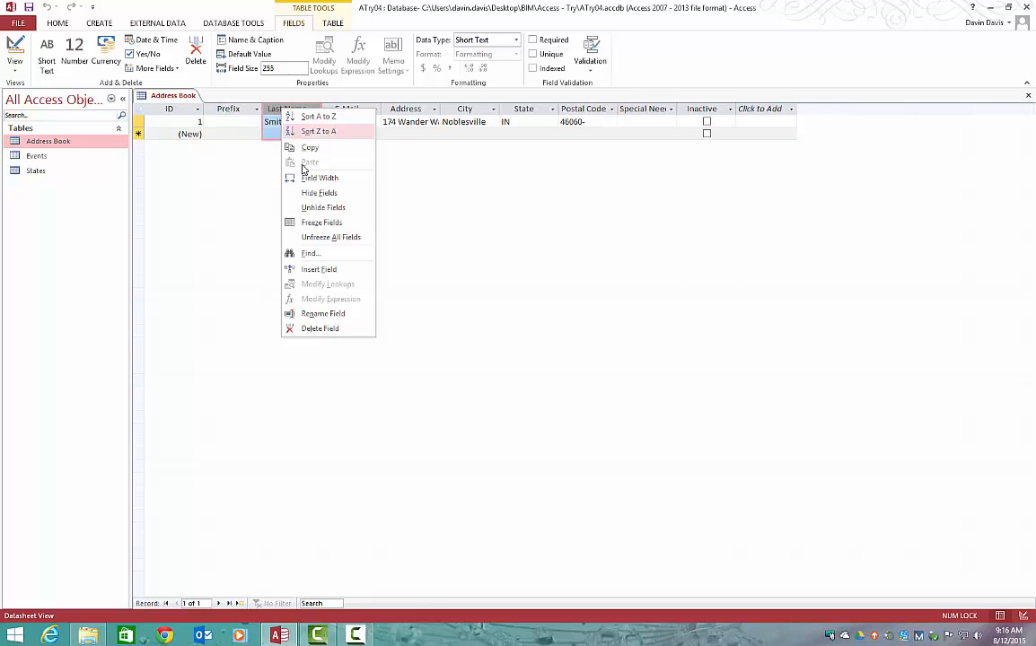
click(311, 209)
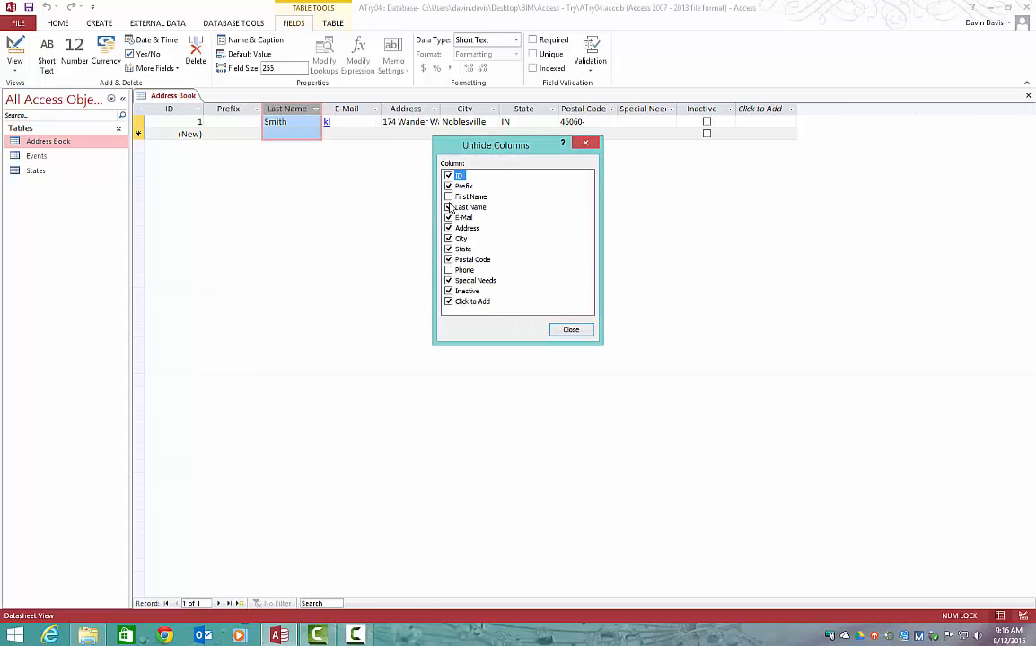
click(449, 197)
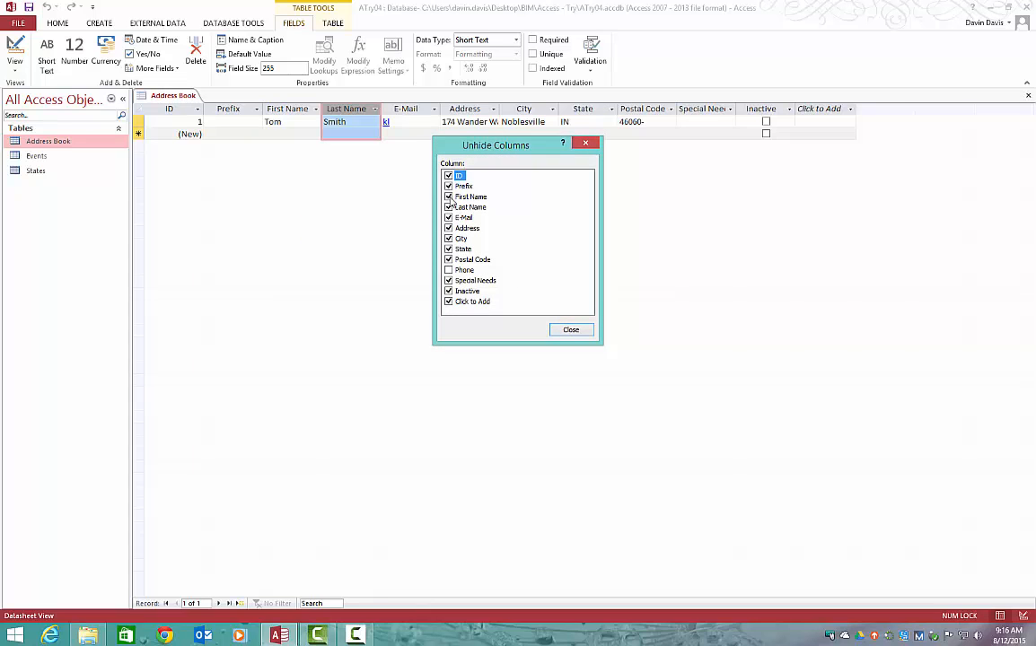
click(449, 270)
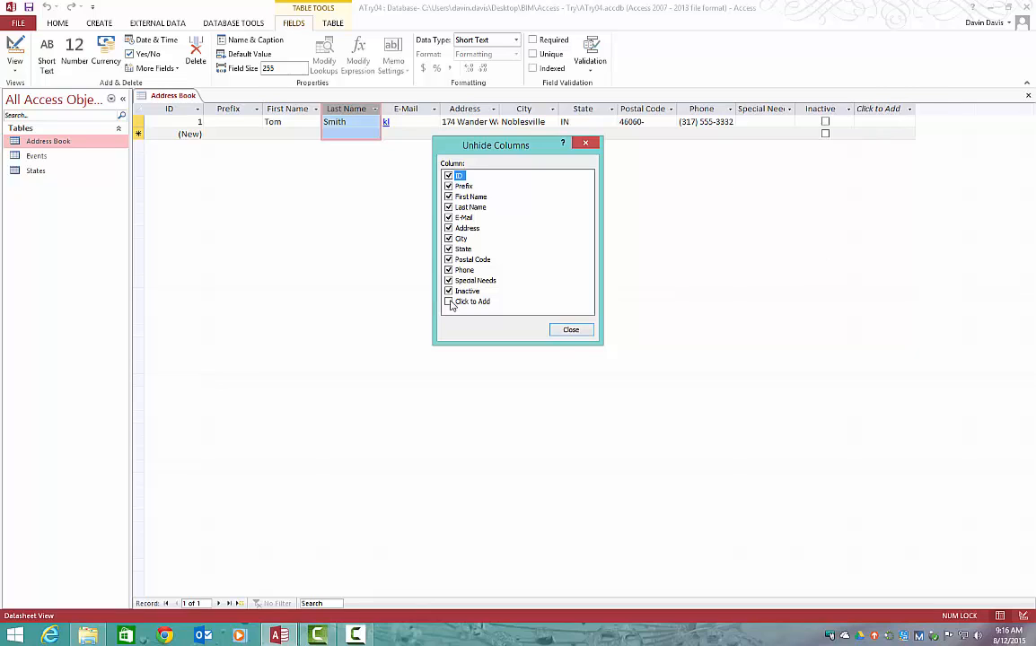
click(581, 331)
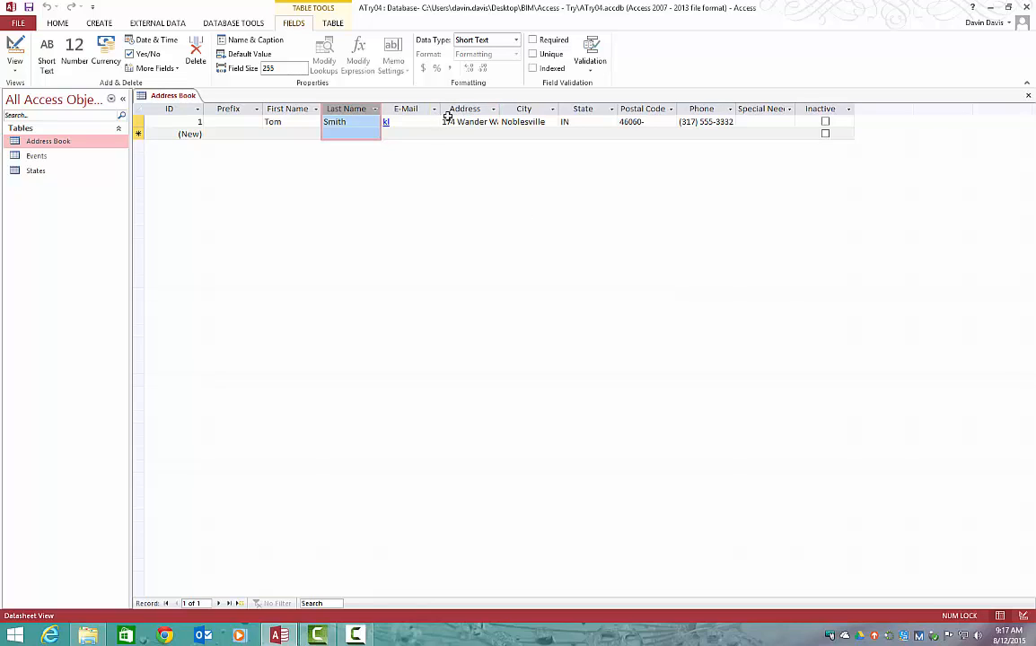
Auto-fit the Address column's width to its contents, and do the same for the First Name, Last Name and E-Mail columns.
click(481, 123)
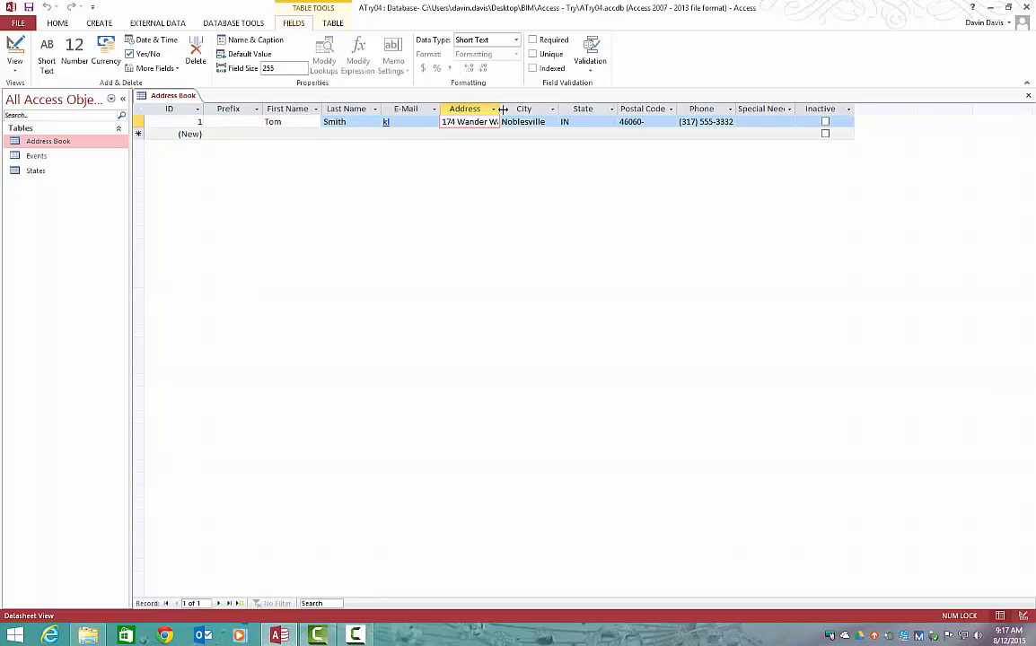
double_click(500, 109)
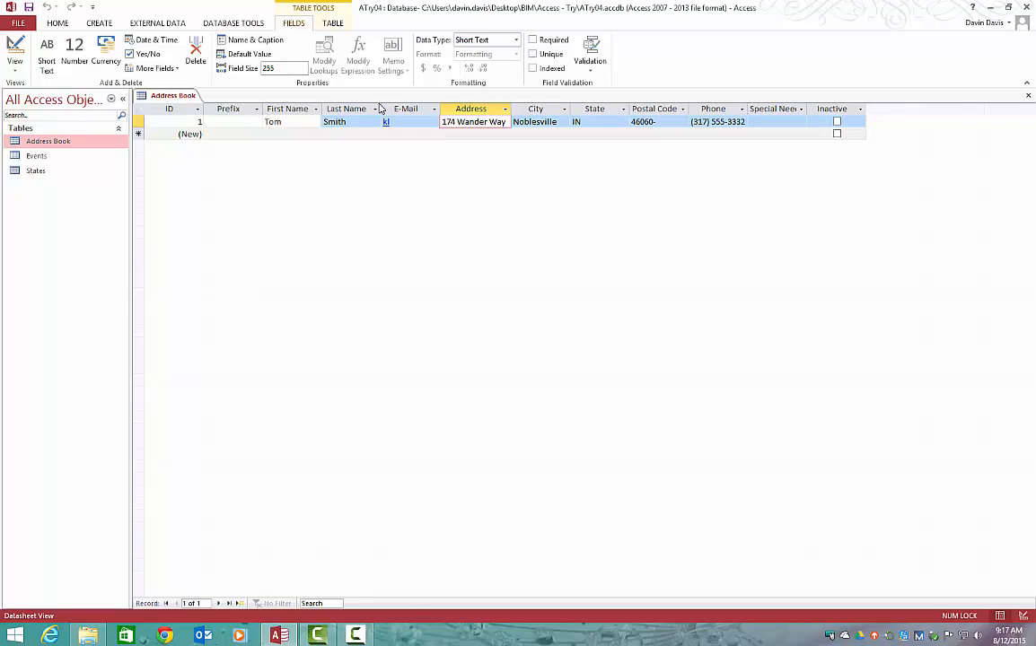
drag(338, 105, 431, 106)
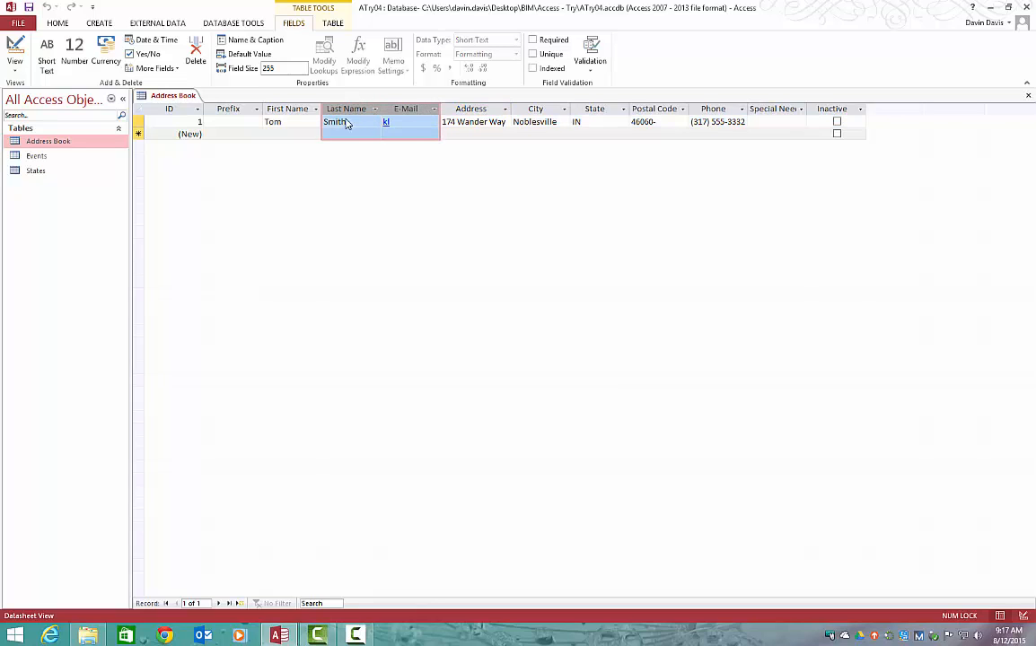
click(346, 122)
drag(301, 109, 444, 110)
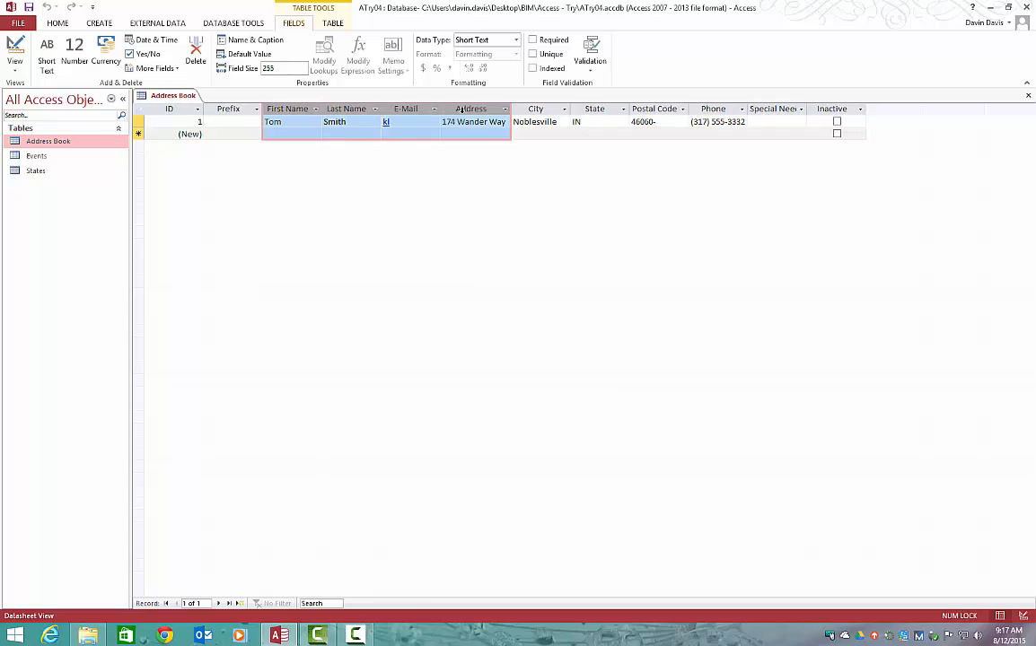
double_click(439, 109)
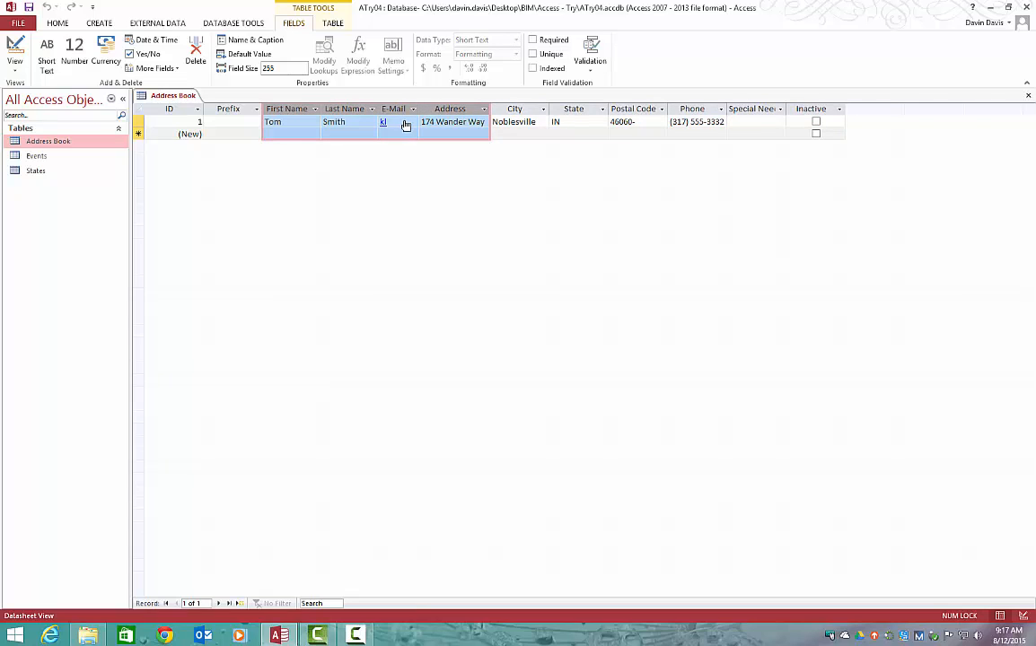
click(405, 126)
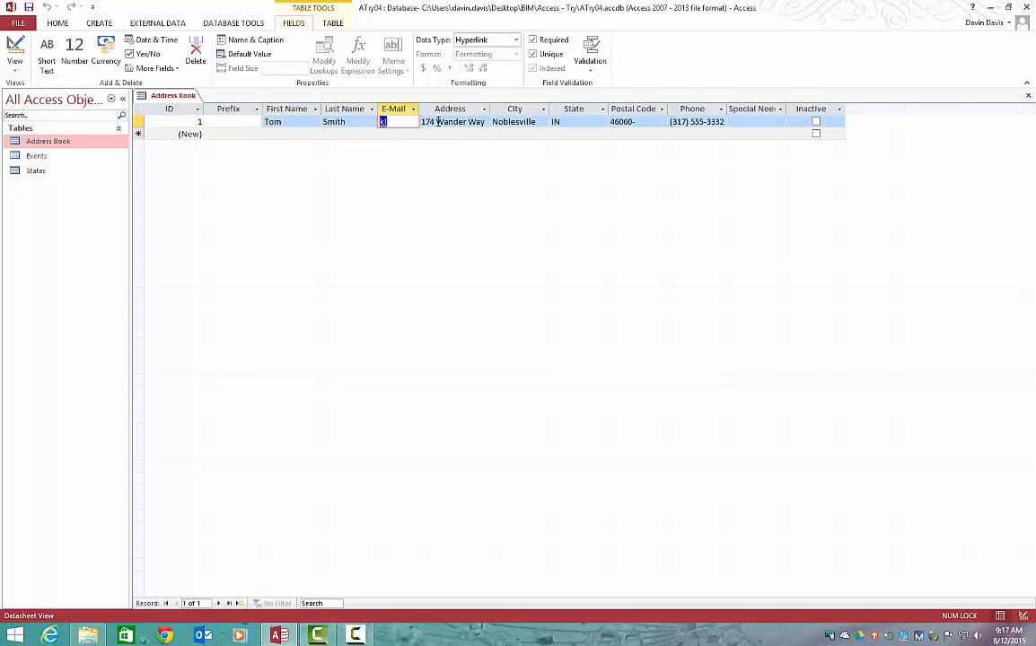
click(435, 122)
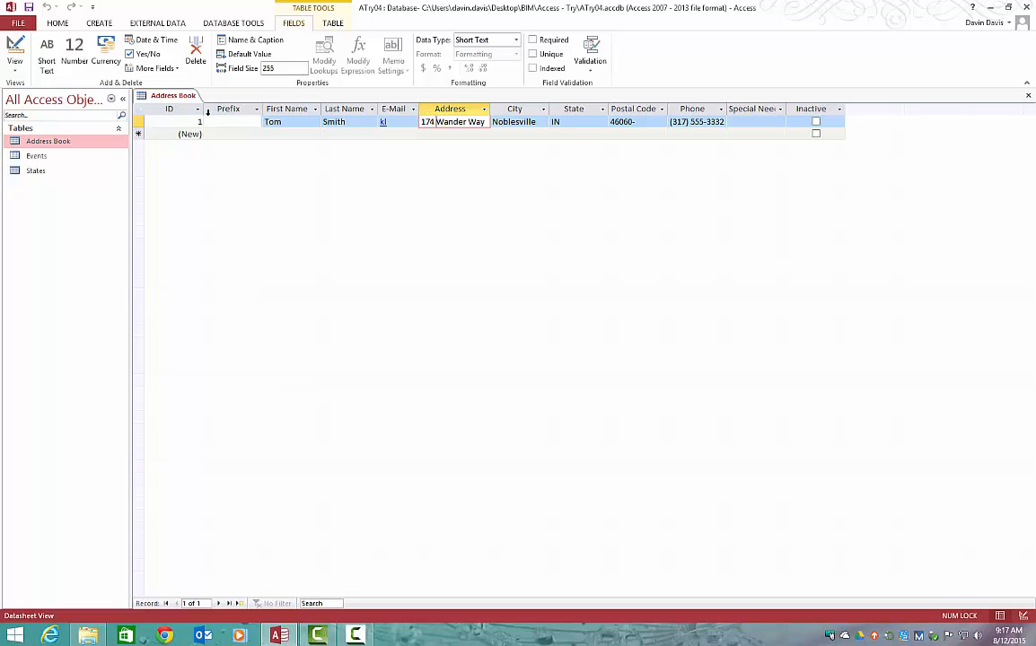
Apply the Best Fit column width to the ID field and to the State field.
right_click(173, 108)
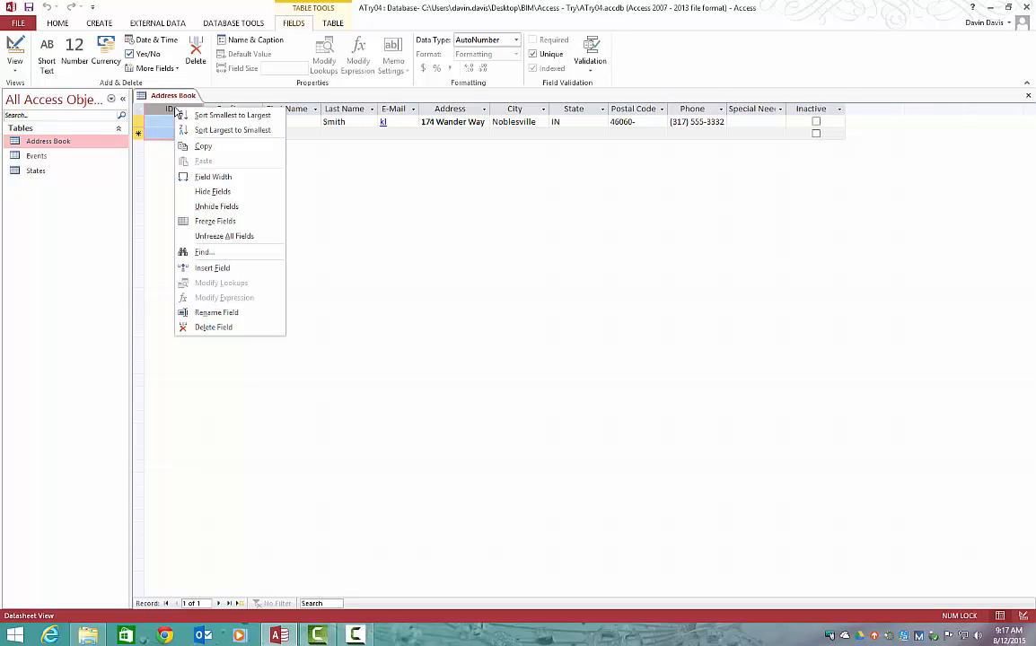
click(212, 177)
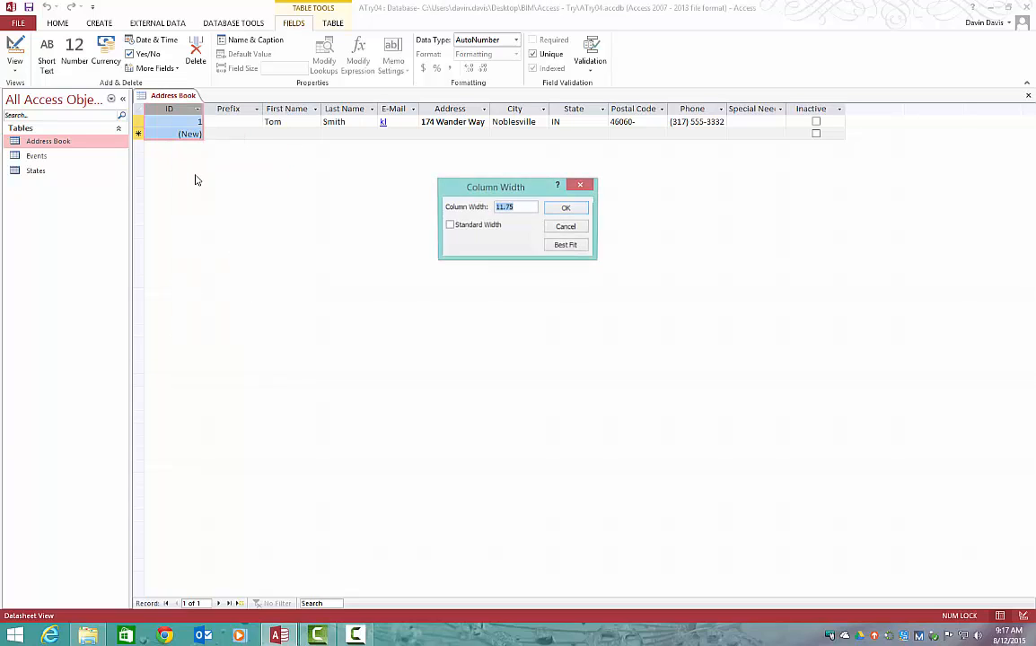
click(574, 252)
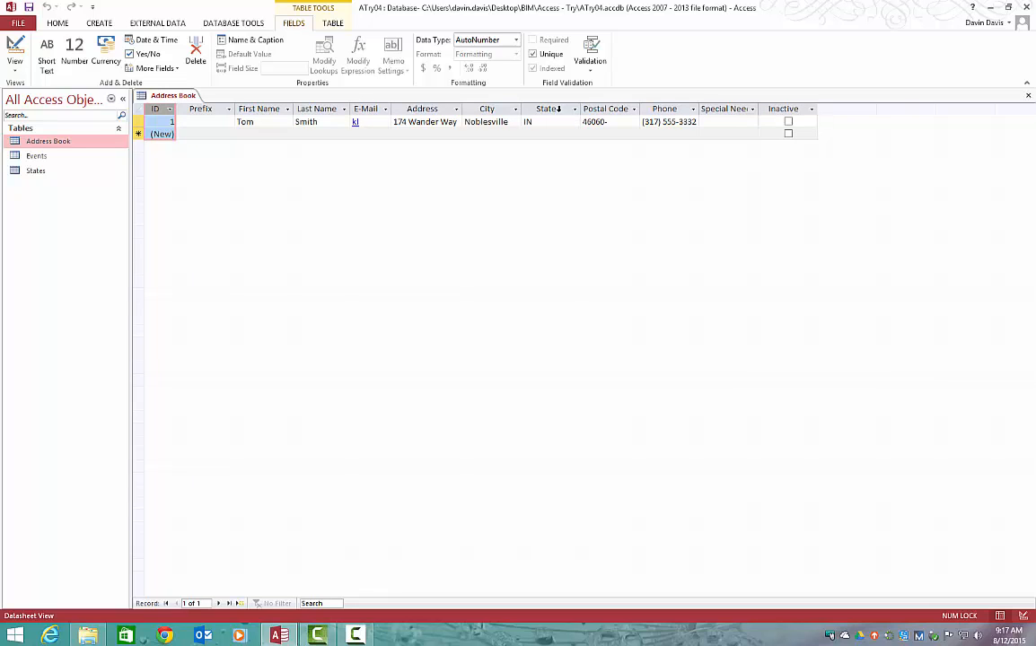
click(549, 108)
right_click(558, 110)
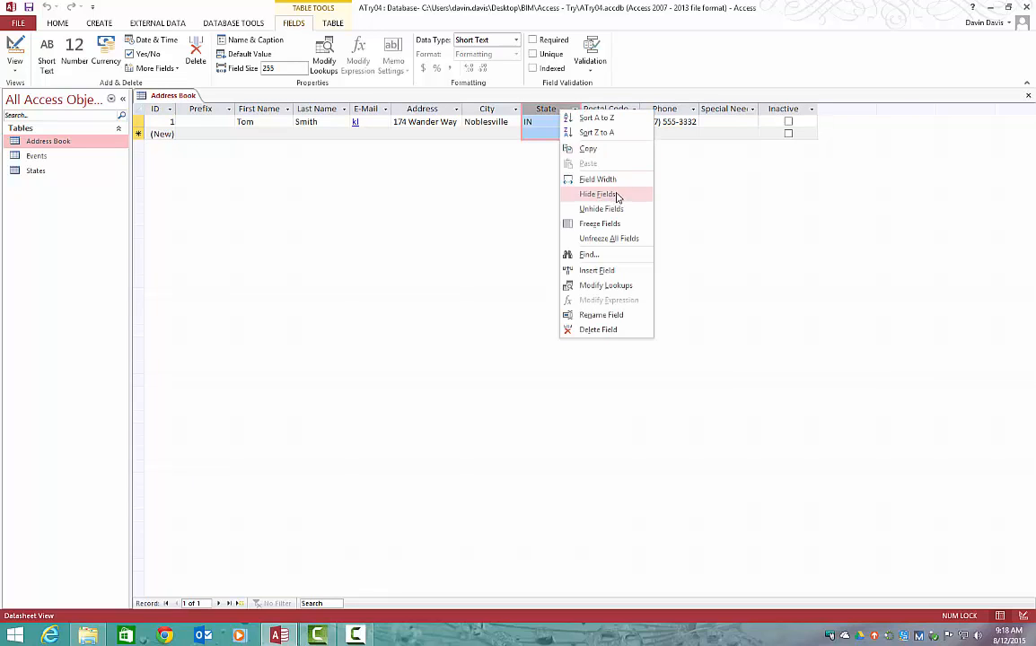
click(601, 180)
click(582, 250)
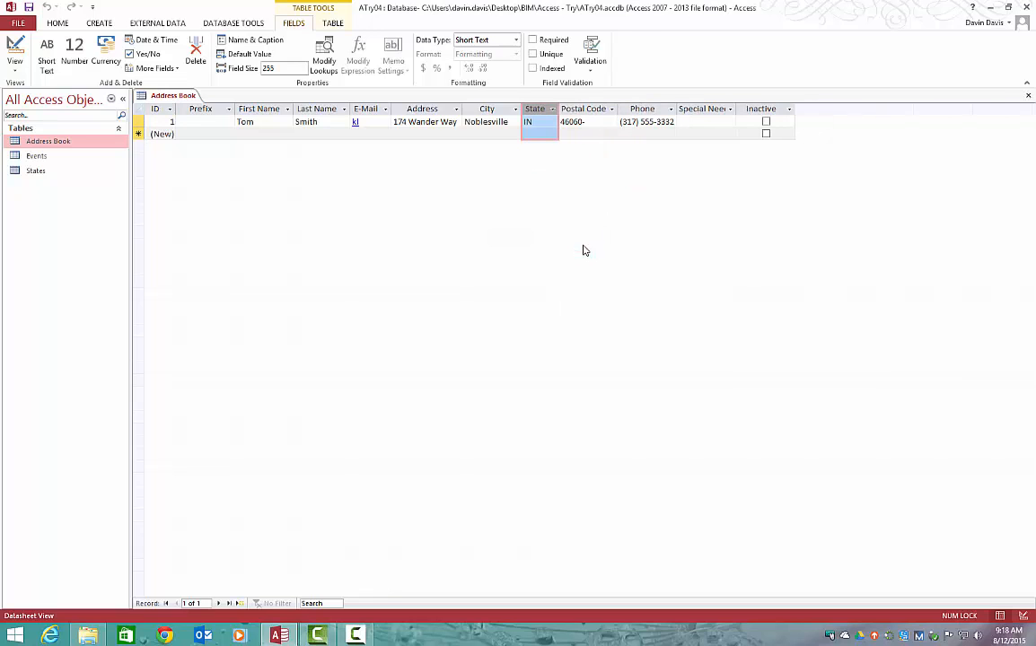
Apply the Best Fit column width to the Postal Code, Phone and Special Needs fields together.
drag(603, 108, 707, 113)
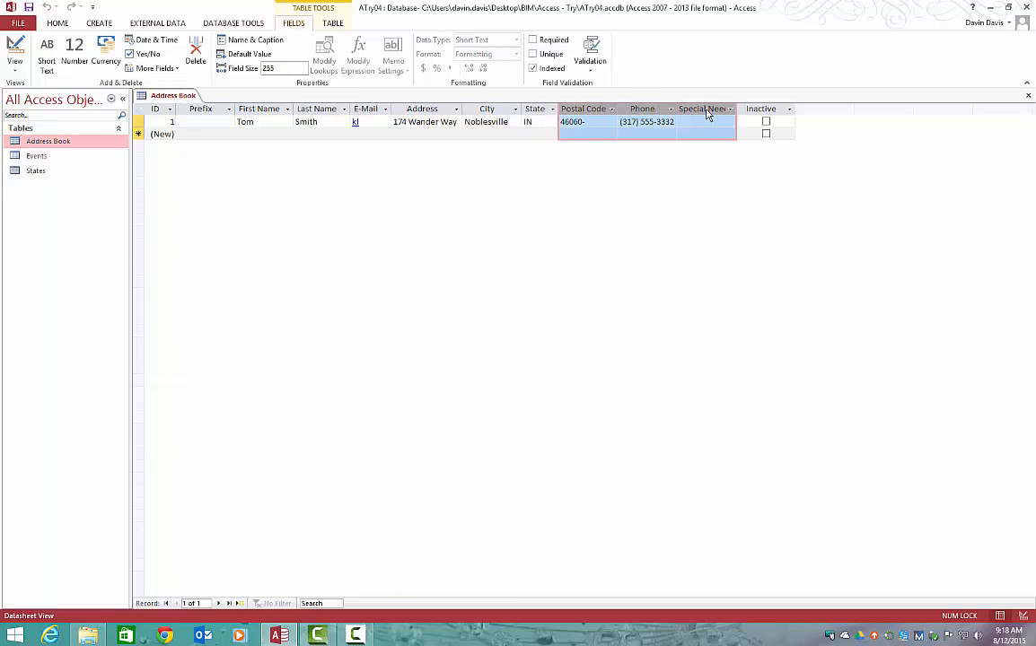
right_click(707, 114)
click(727, 181)
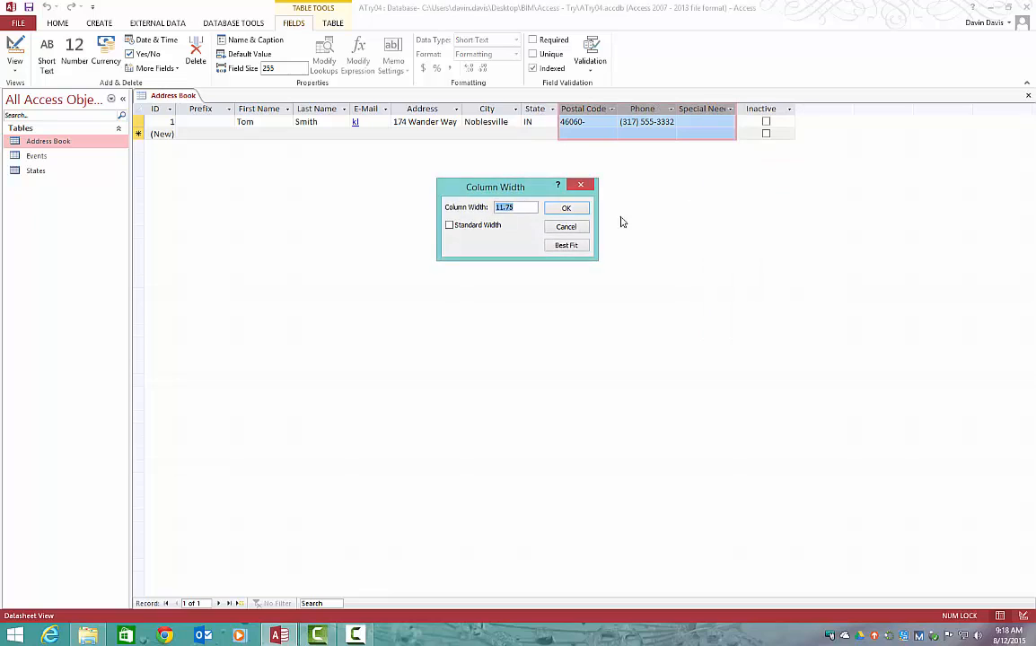
click(563, 244)
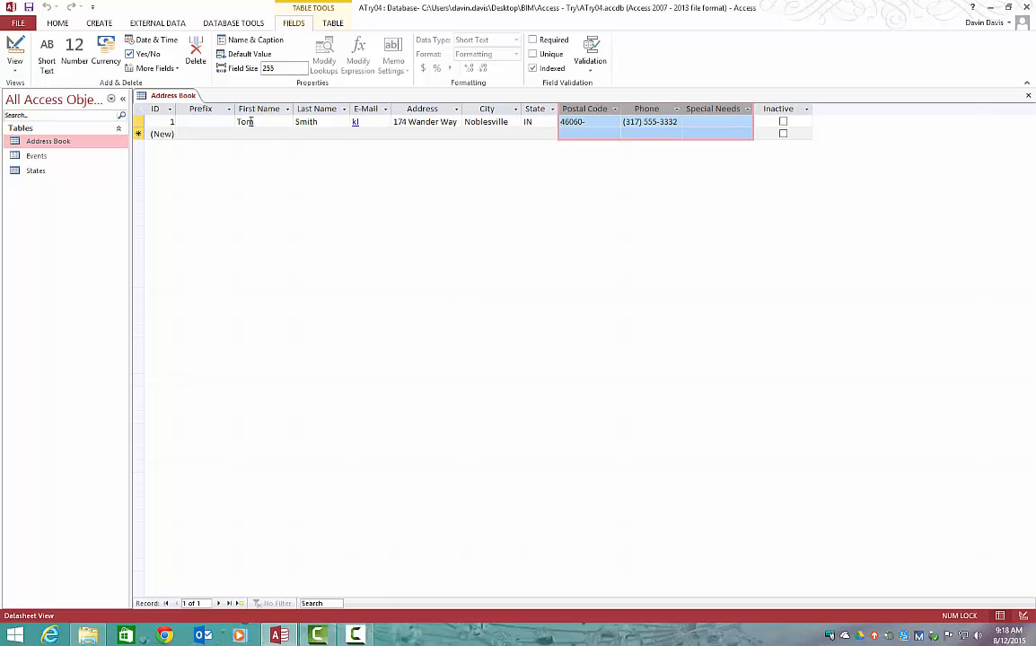
Move the Prefix field so it sits between E-Mail and Address.
click(194, 109)
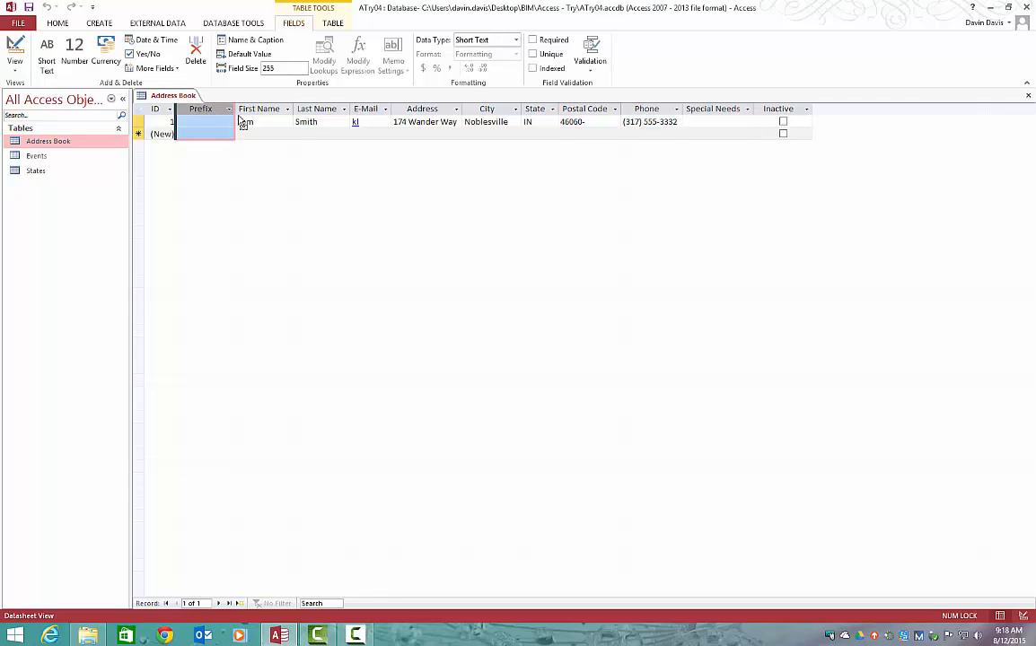
drag(242, 123, 392, 133)
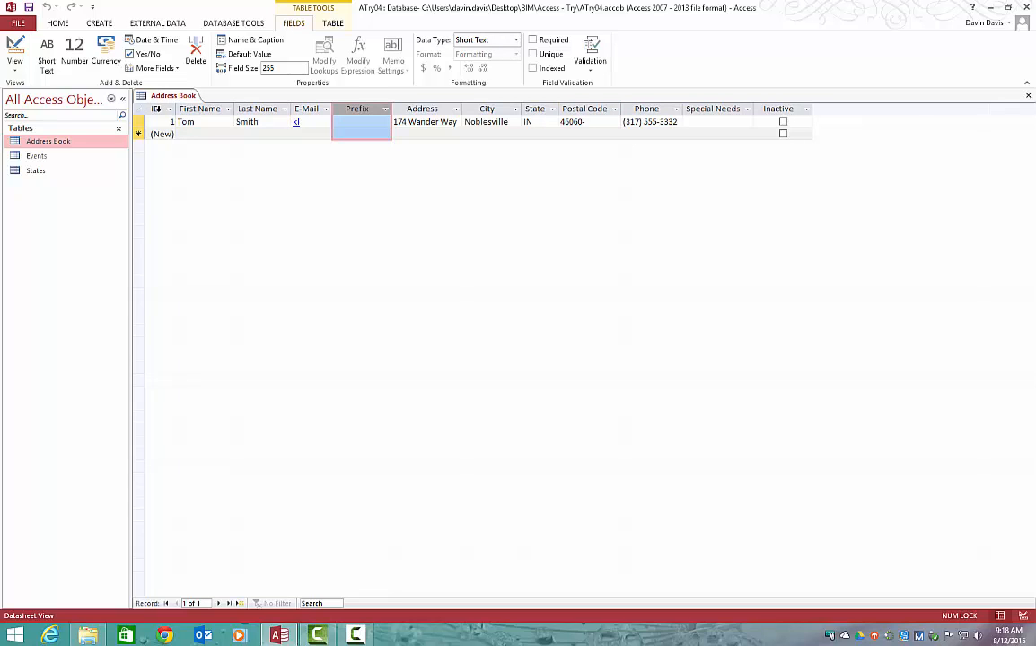
click(164, 109)
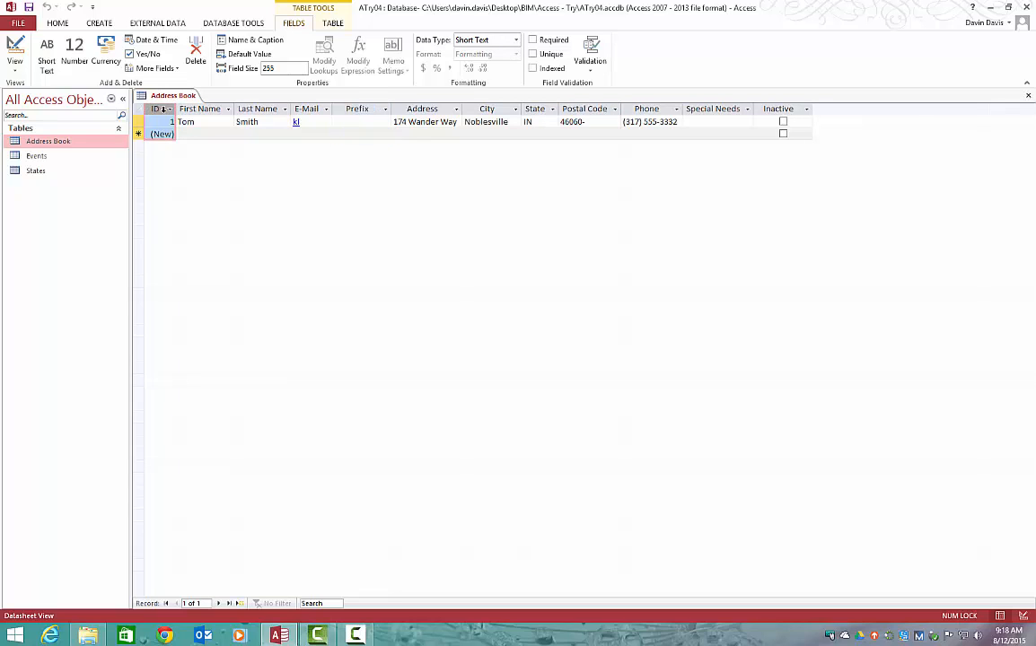
drag(163, 108, 198, 117)
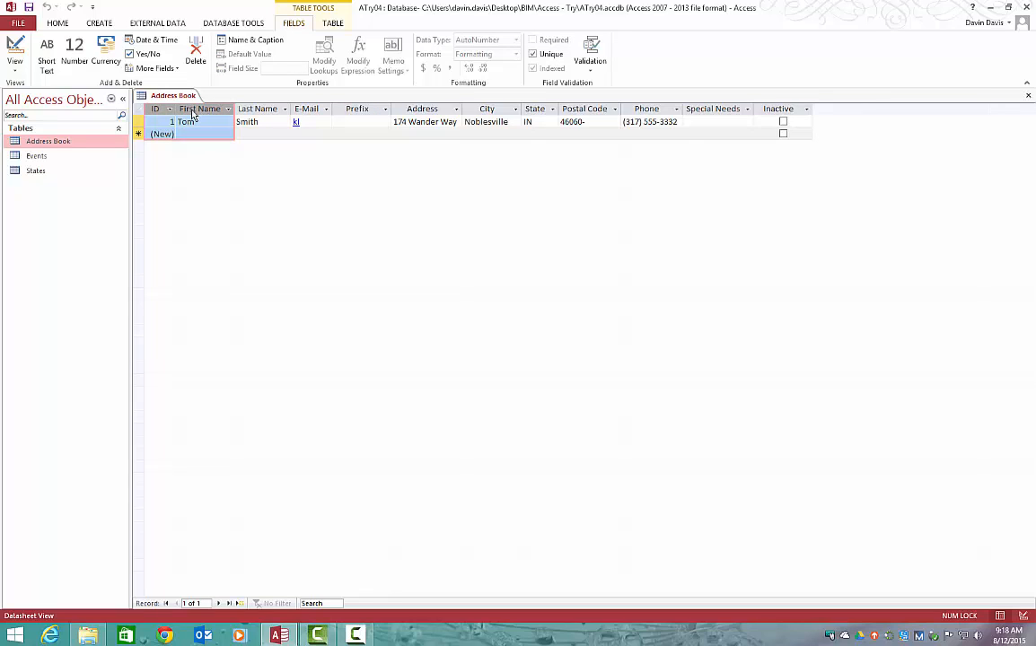
right_click(191, 113)
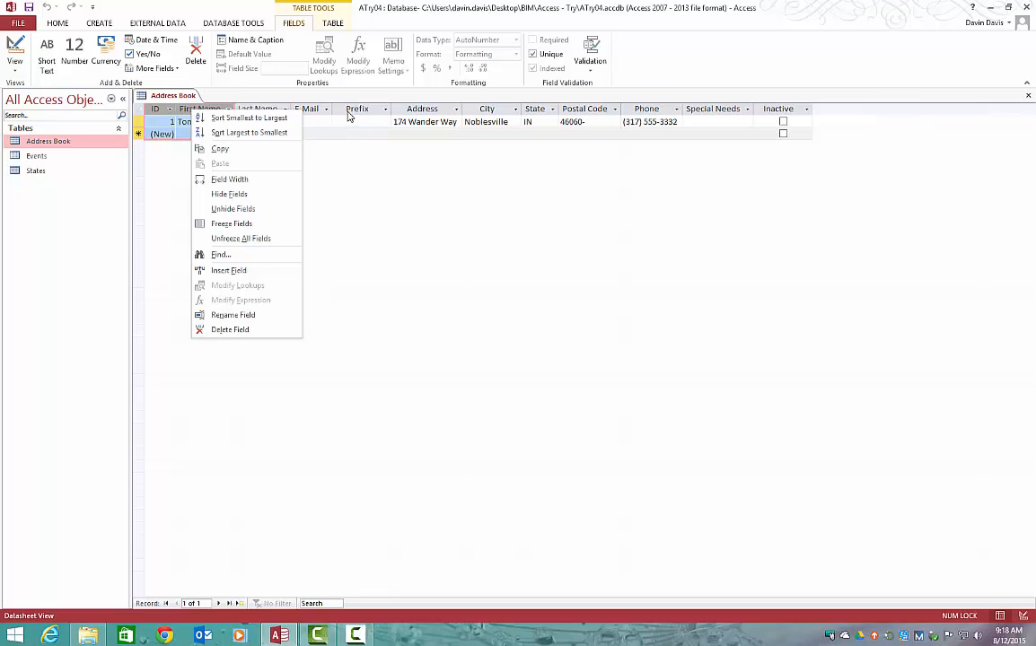
click(395, 106)
Freeze the Address field in the datasheet.
click(434, 109)
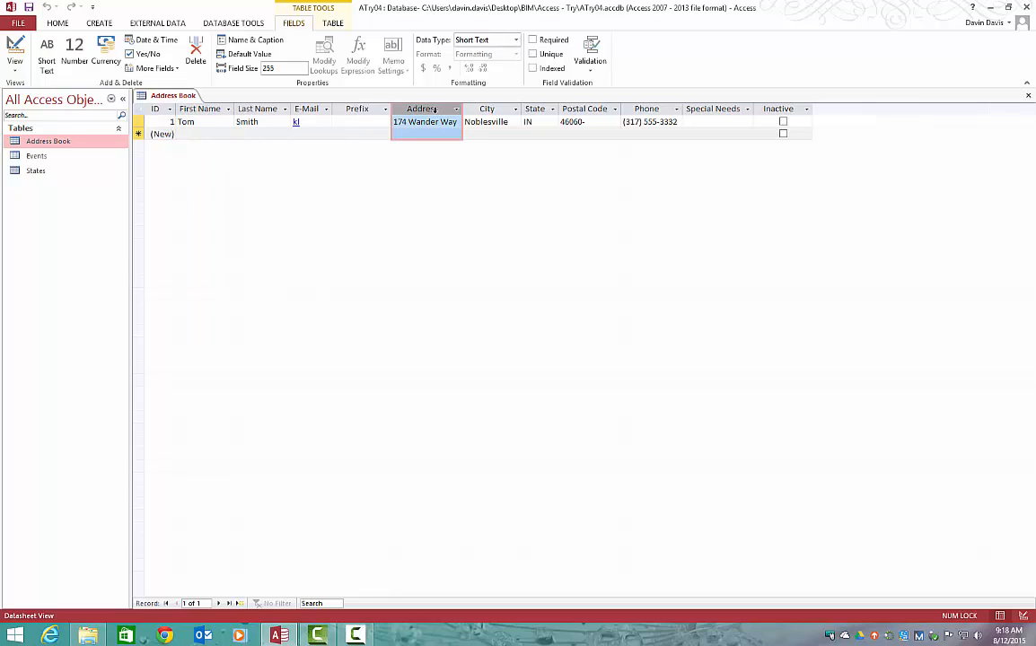
right_click(437, 114)
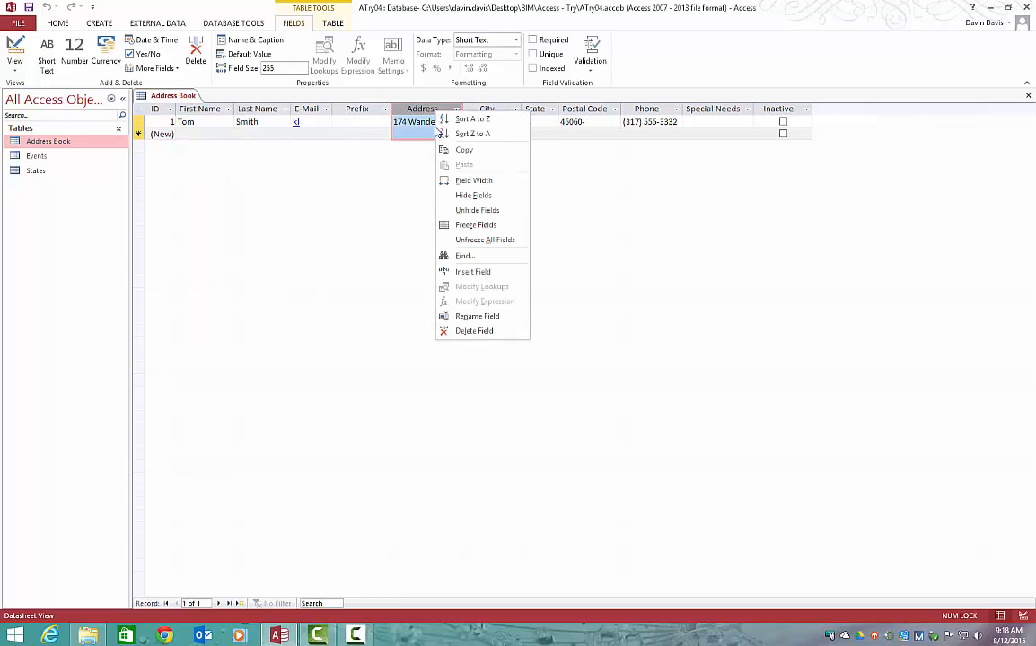
click(457, 225)
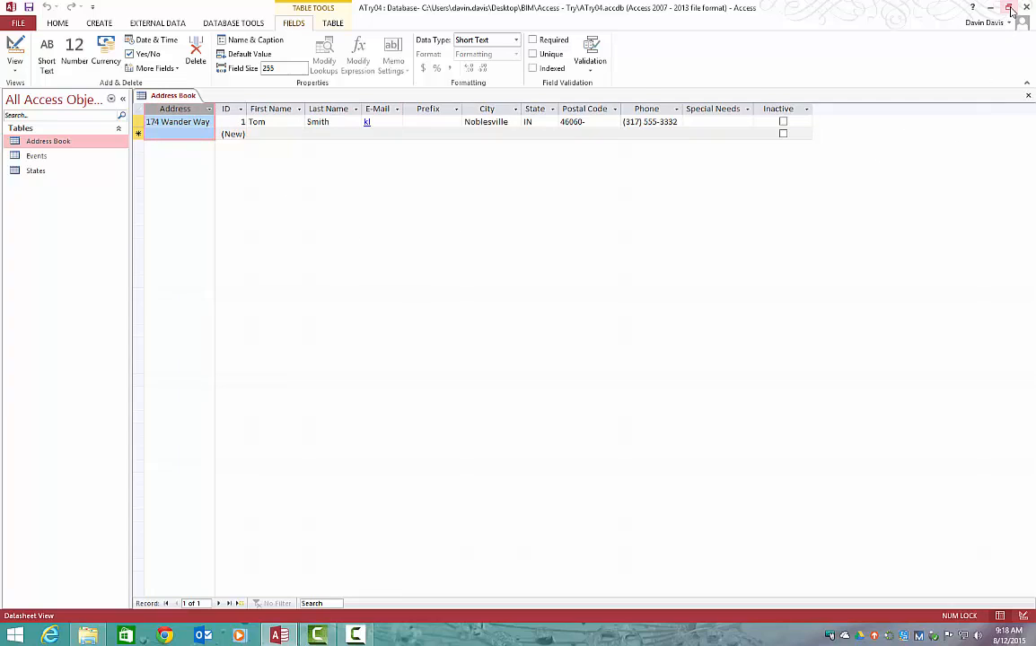
Restore the window to a smaller, narrower size and examine the datasheet's last fields beside the frozen Address field.
double_click(908, 9)
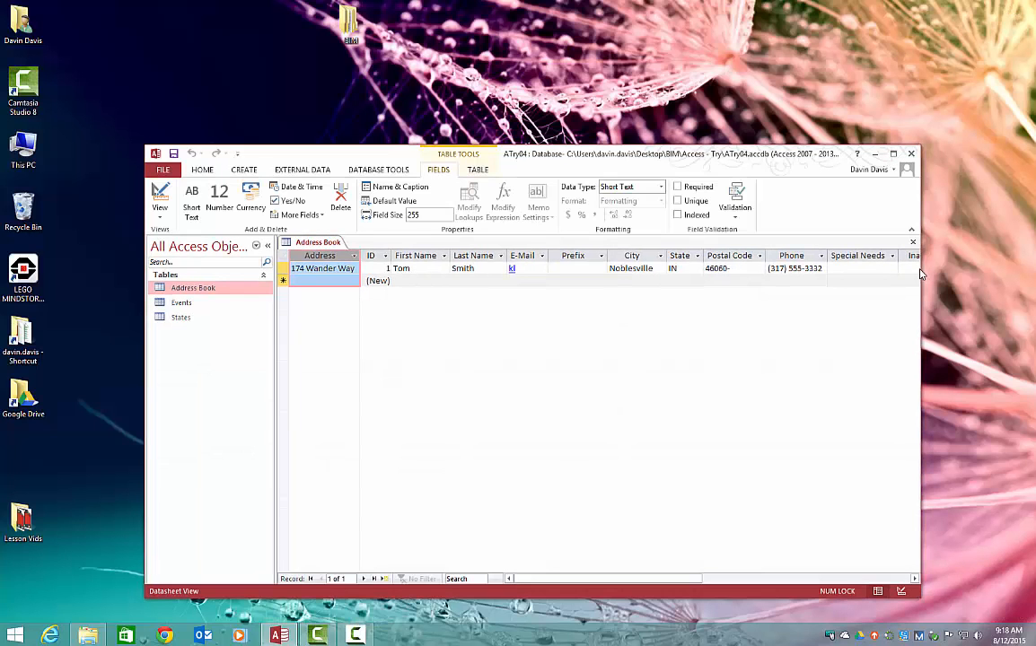
drag(920, 269, 774, 271)
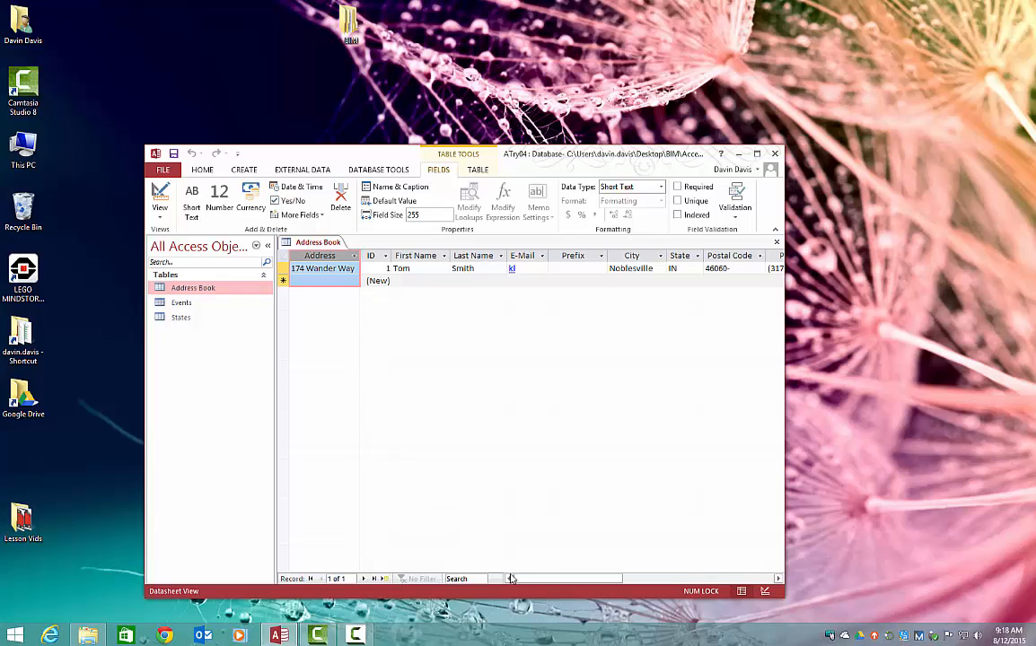
drag(523, 579, 557, 586)
drag(573, 585, 597, 588)
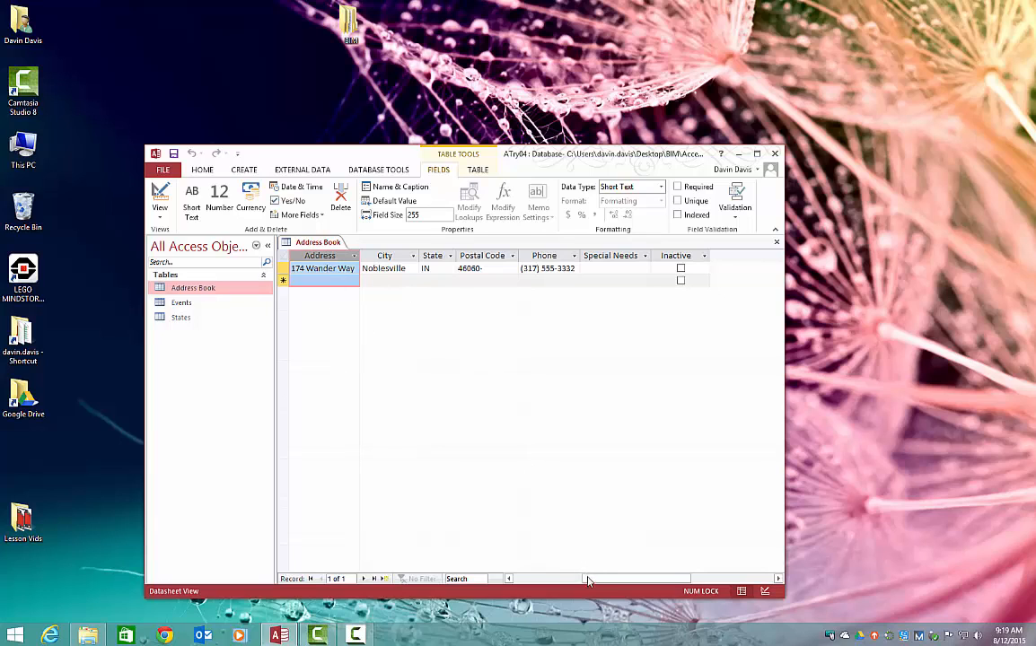
Unfreeze all fields in the Address Book datasheet.
drag(588, 581, 510, 575)
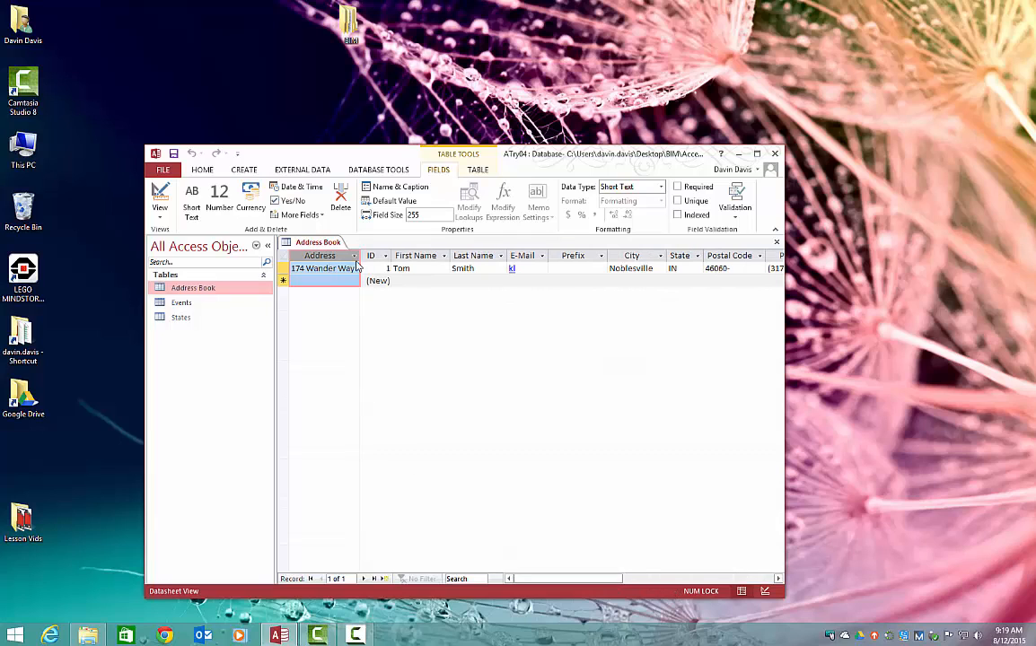
right_click(321, 256)
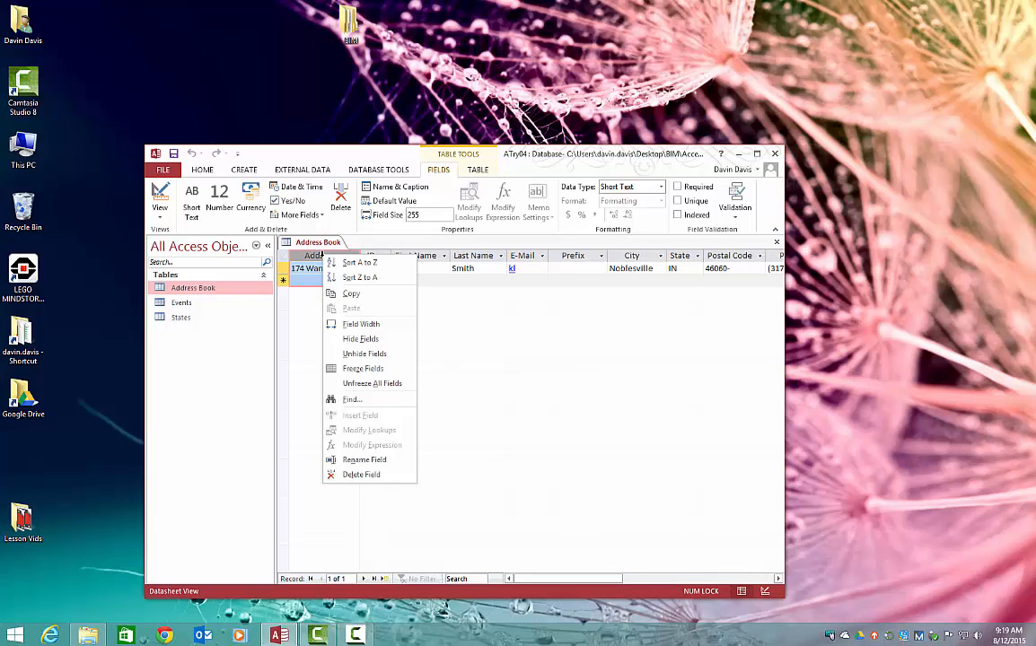
click(353, 386)
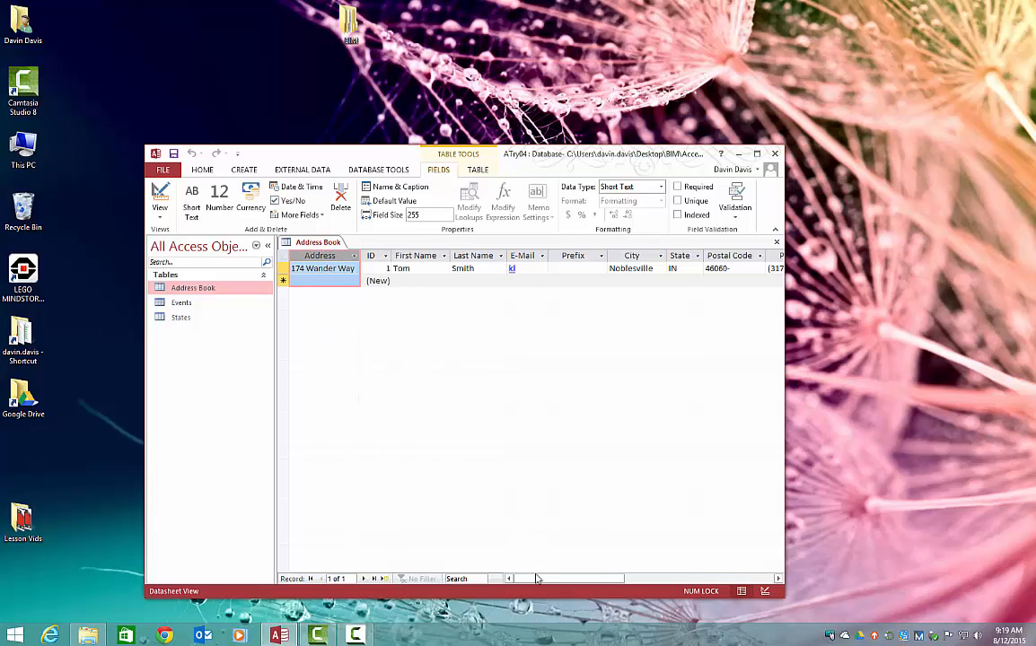
drag(537, 579, 521, 525)
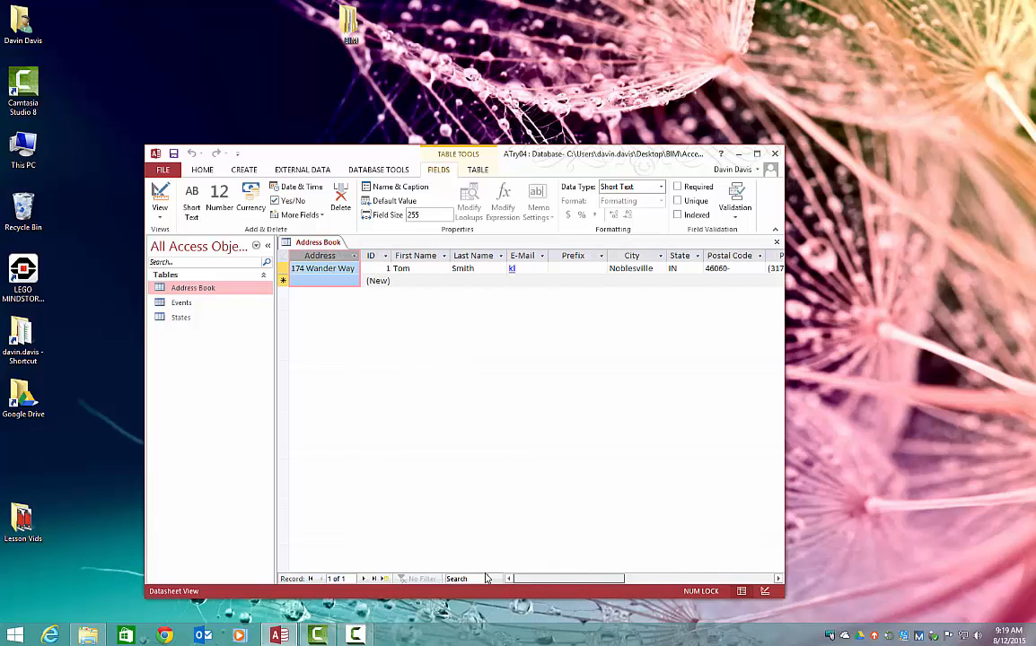
Move the Address field back so it sits between Prefix and City.
click(332, 268)
click(330, 256)
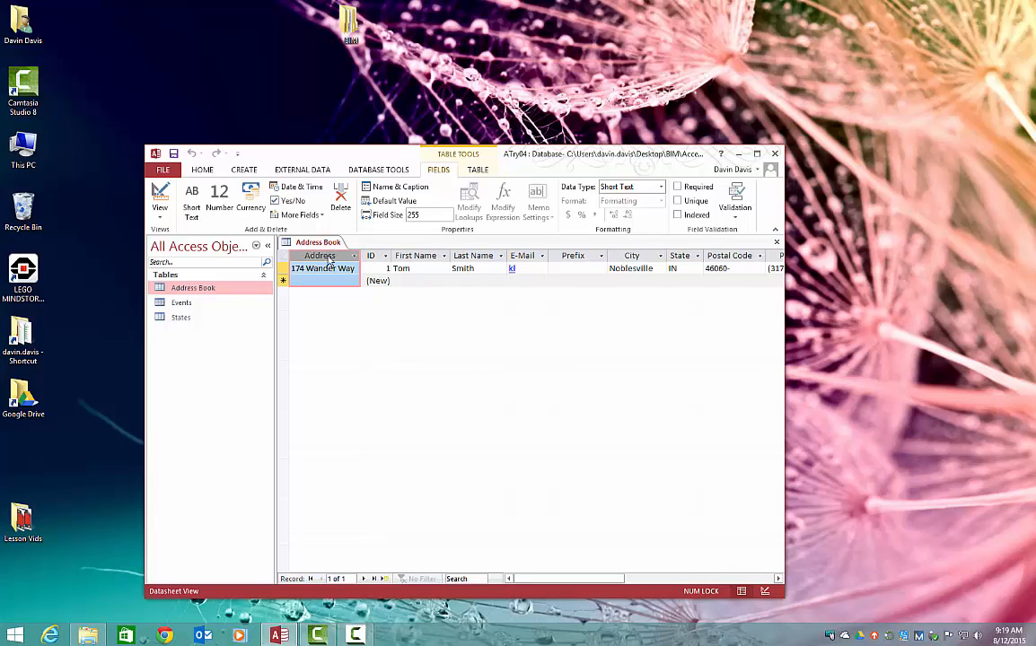
drag(329, 259, 575, 267)
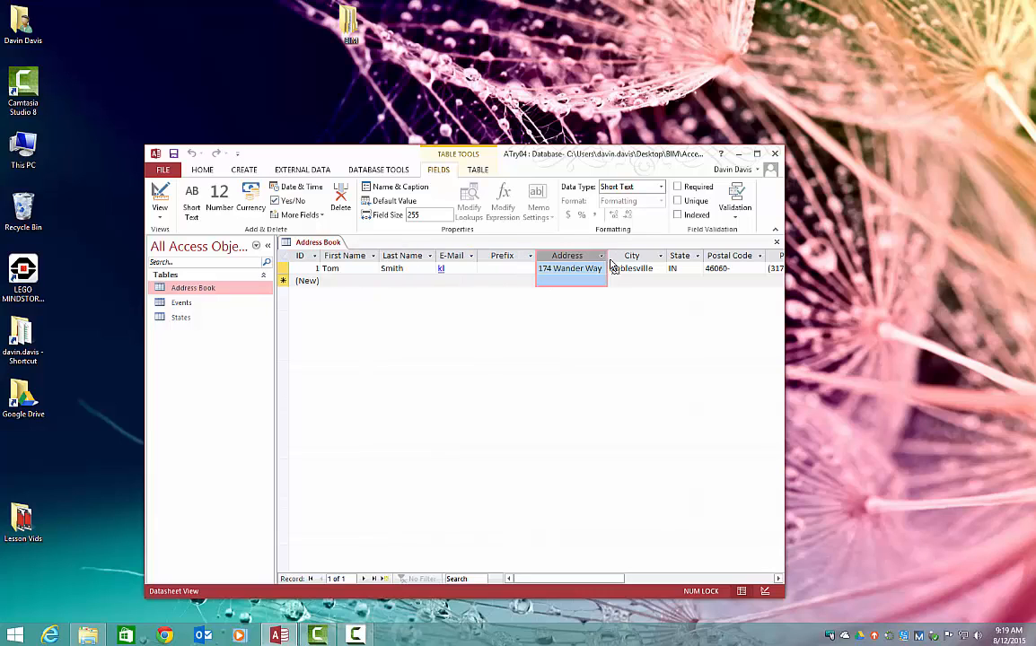